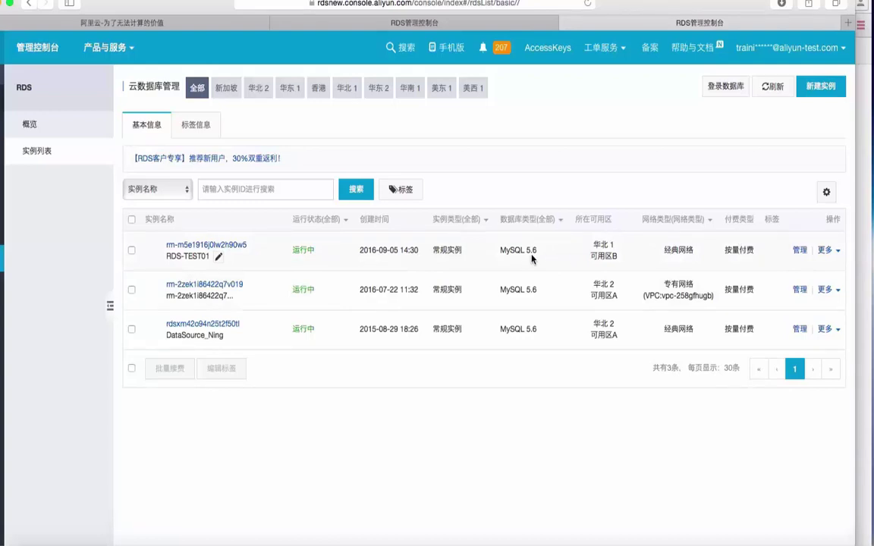
# - Start a new standard database account on the RDS-TEST01 instance and name it dbuser001
pyautogui.click(205, 246)
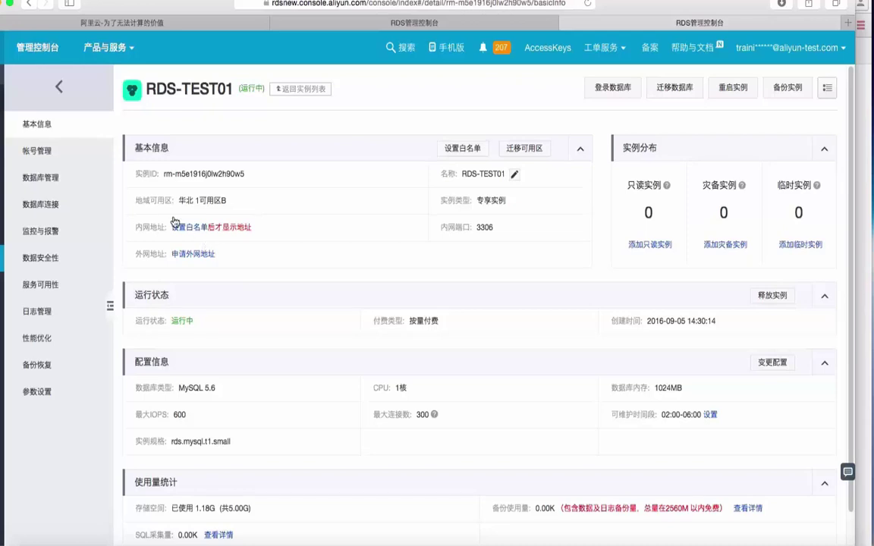
pyautogui.click(43, 151)
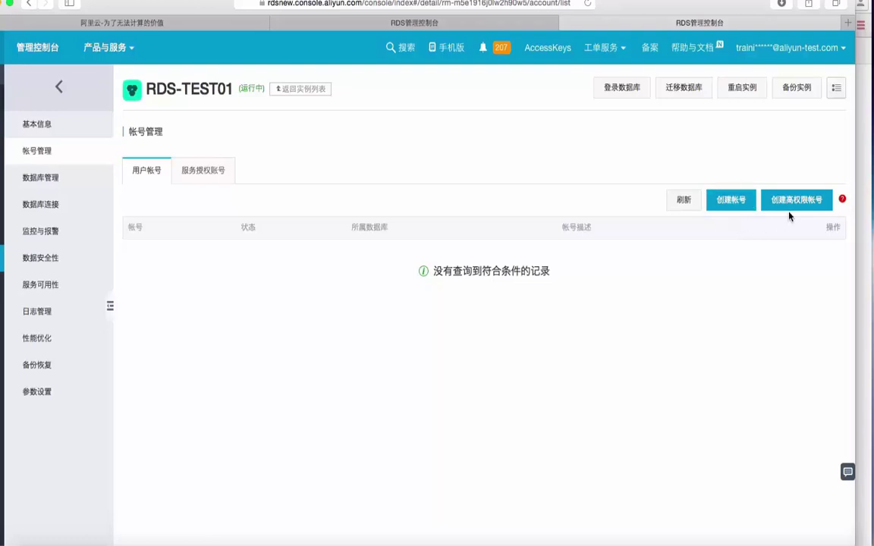
pyautogui.moveTo(843, 201)
pyautogui.click(732, 202)
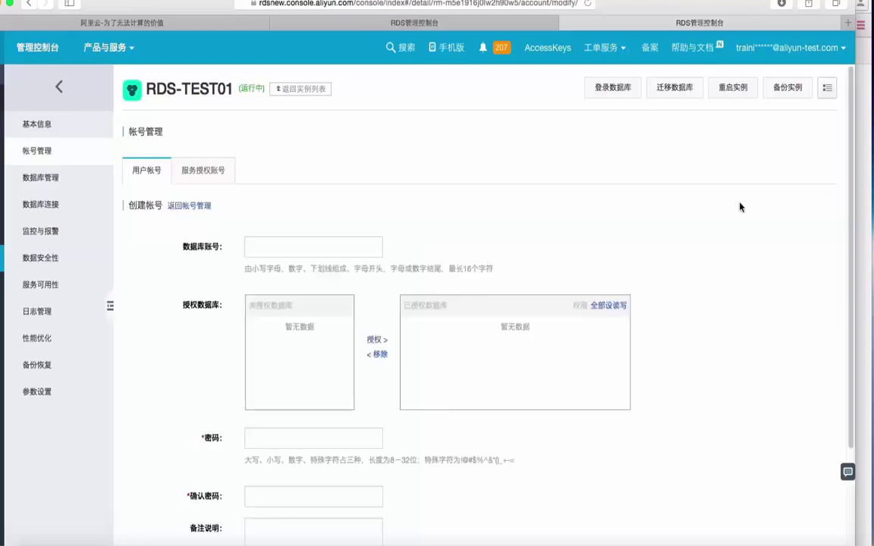
pyautogui.scroll(-2, 564, 260)
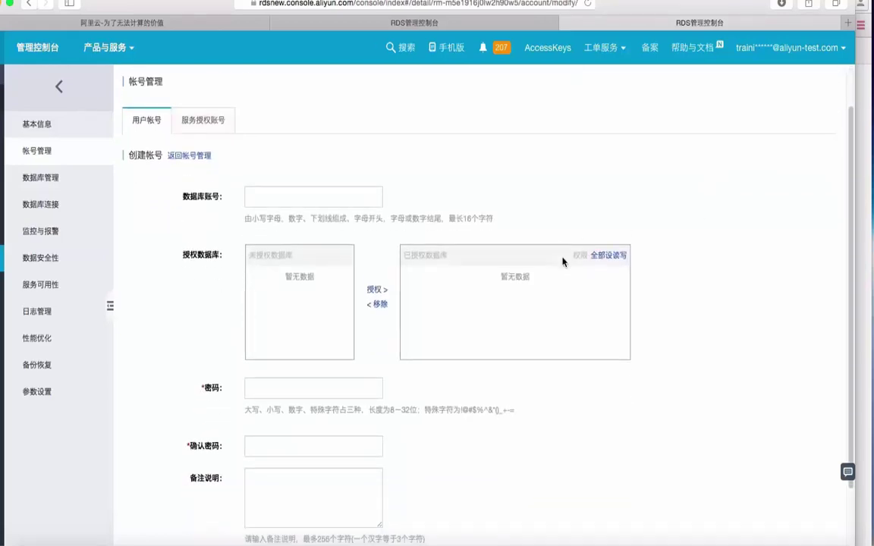
pyautogui.click(304, 193)
pyautogui.write('dbuser')
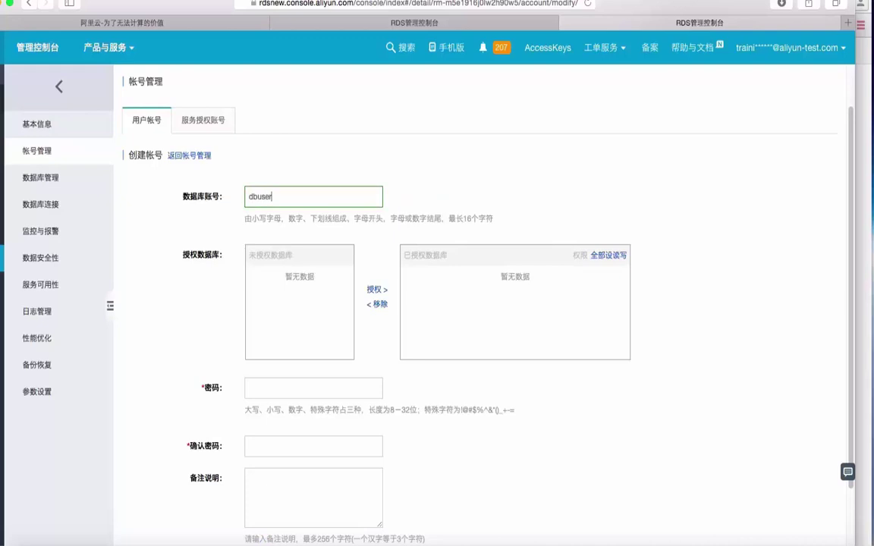
pyautogui.write('001')
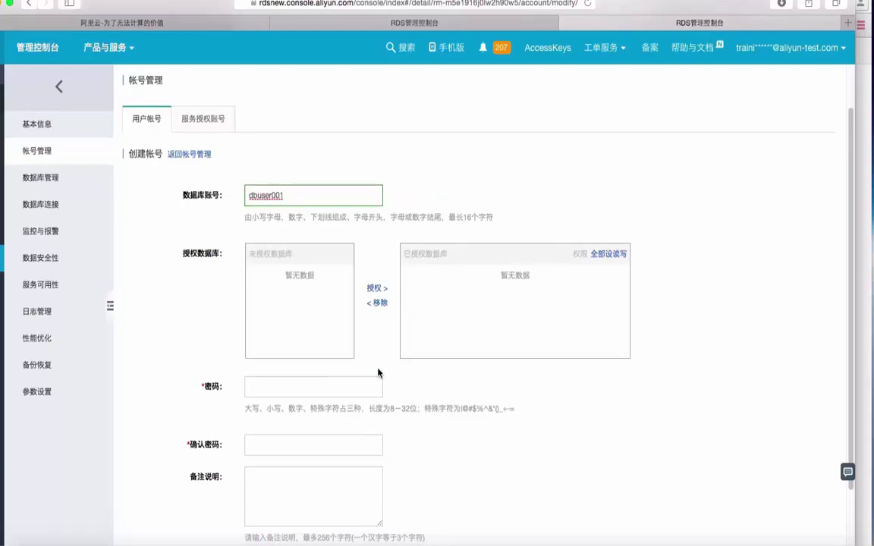
# - Enter the account password for dbuser001 and repeat it in the confirmation field
pyautogui.scroll(-2, 339, 331)
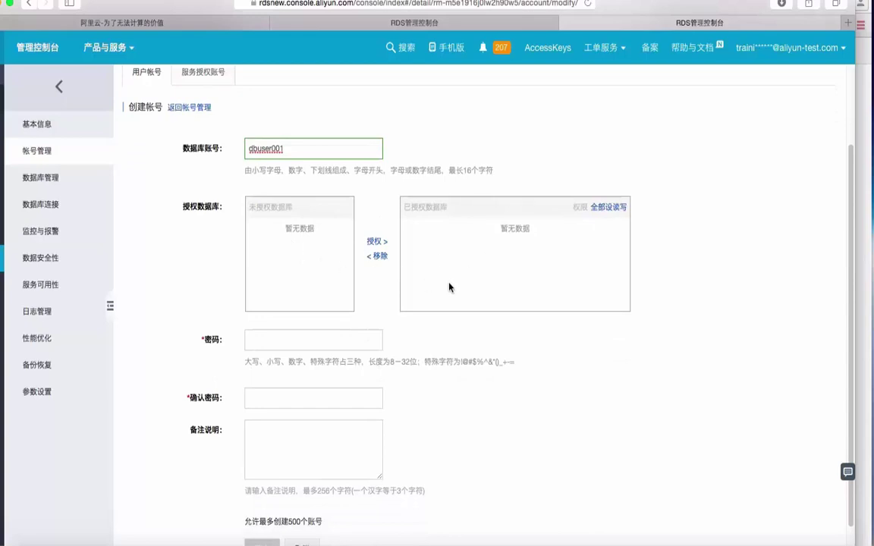
pyautogui.scroll(-1, 420, 320)
pyautogui.click(344, 318)
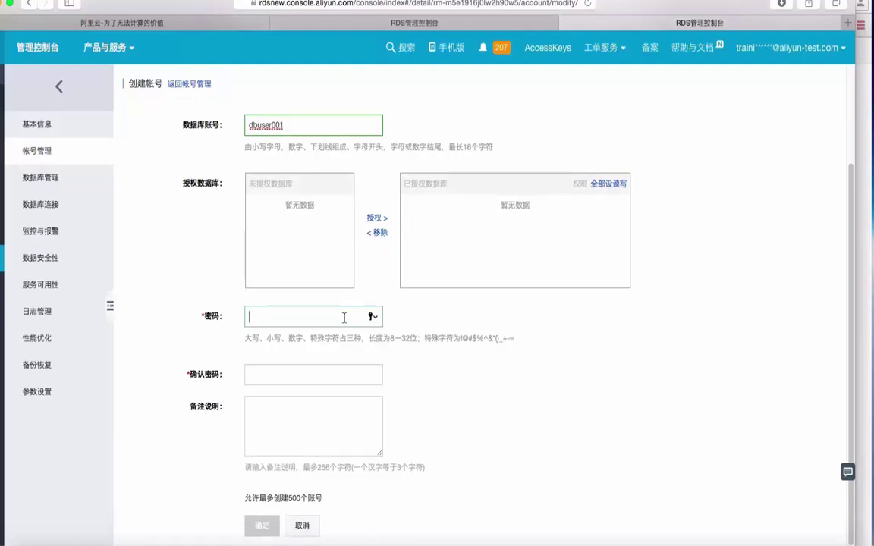
pyautogui.write('•••••••')
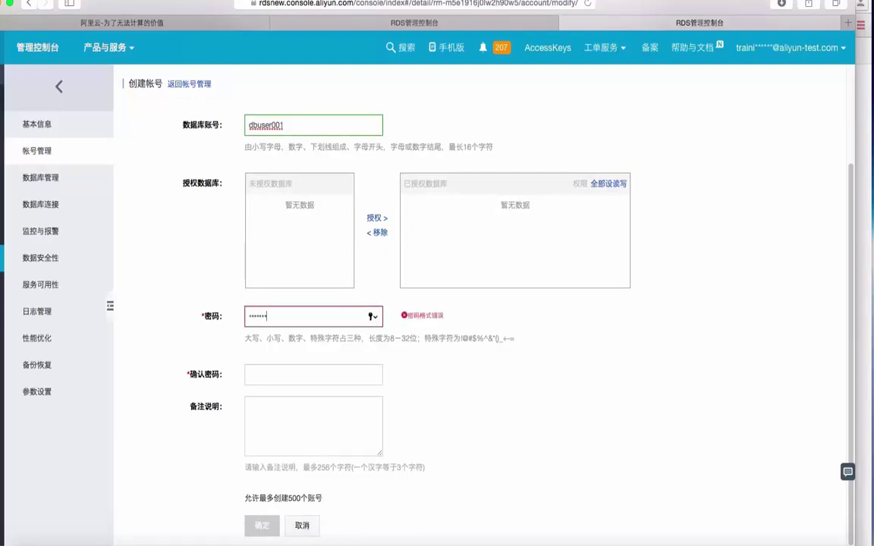
pyautogui.write('••')
pyautogui.click(331, 374)
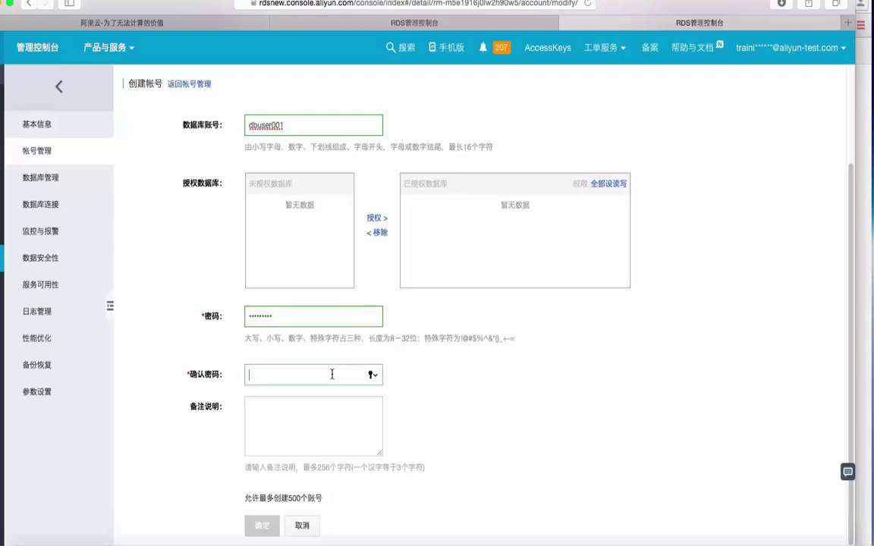
pyautogui.write('••••••')
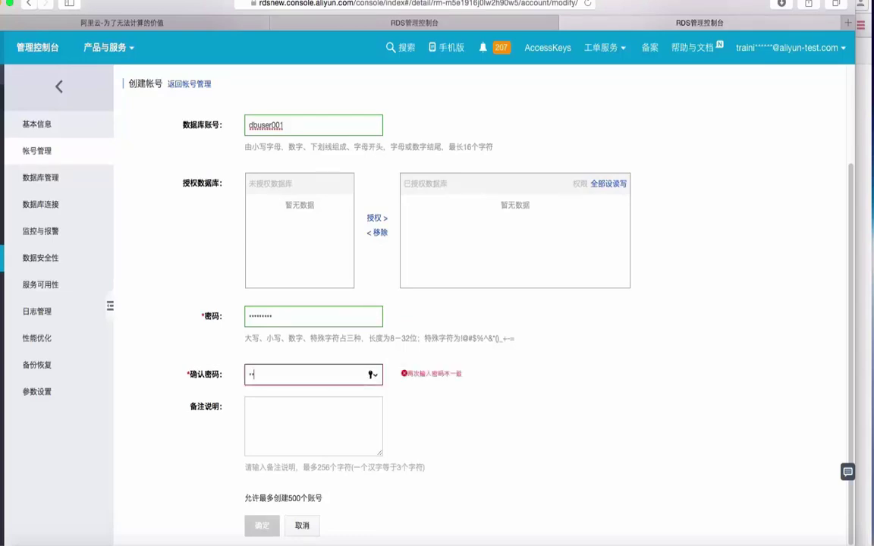
pyautogui.write('•••')
pyautogui.press('BackSpace')
pyautogui.press('BackSpace')
pyautogui.press('BackSpace')
pyautogui.press('BackSpace')
pyautogui.press('BackSpace')
pyautogui.press('BackSpace')
pyautogui.press('BackSpace')
pyautogui.press('BackSpace')
pyautogui.press('BackSpace')
pyautogui.write('••••••••')
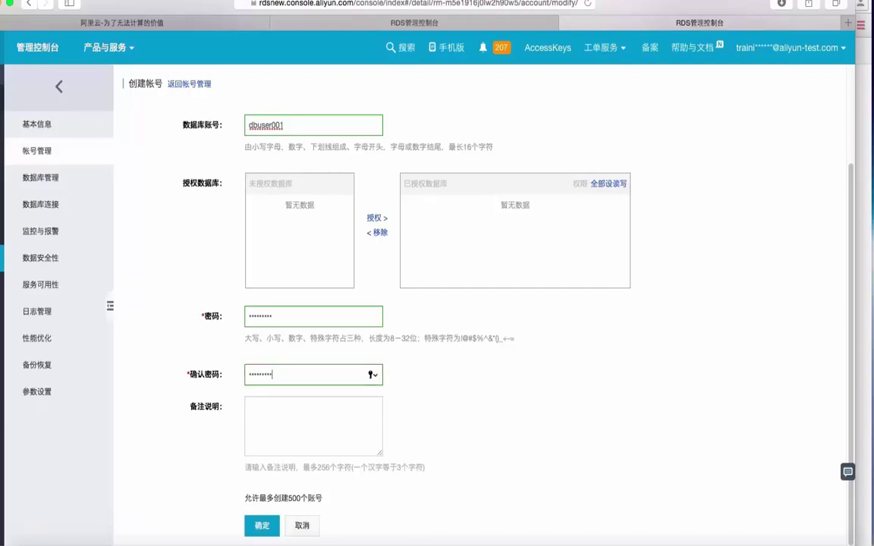
# - Add the note user001 to the account and submit the form to create it
pyautogui.click(511, 367)
pyautogui.moveTo(317, 339); pyautogui.dragTo(242, 338)
pyautogui.click(497, 348)
pyautogui.click(461, 386)
pyautogui.click(333, 428)
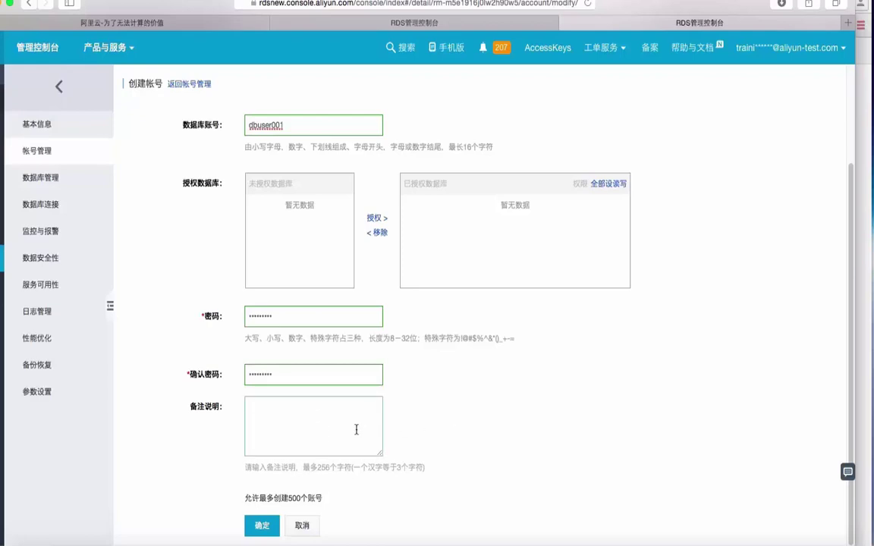
pyautogui.write('user001')
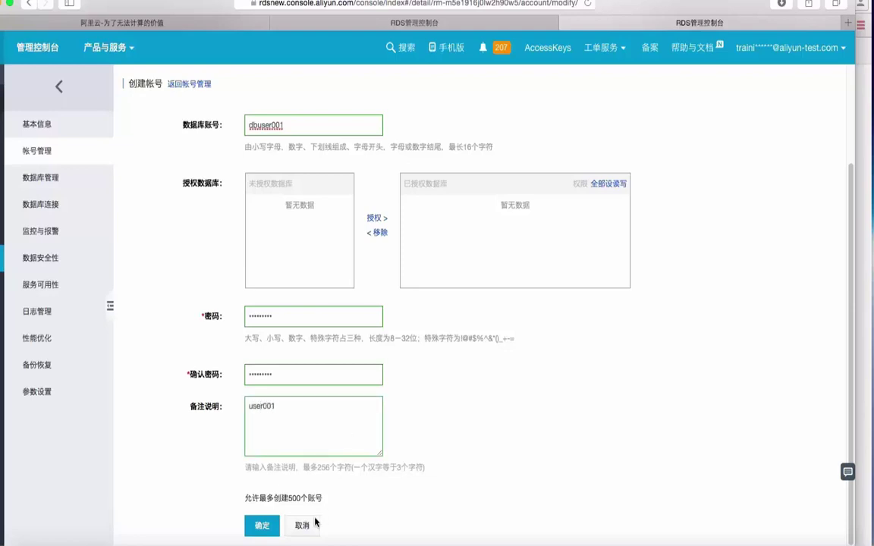
pyautogui.click(264, 526)
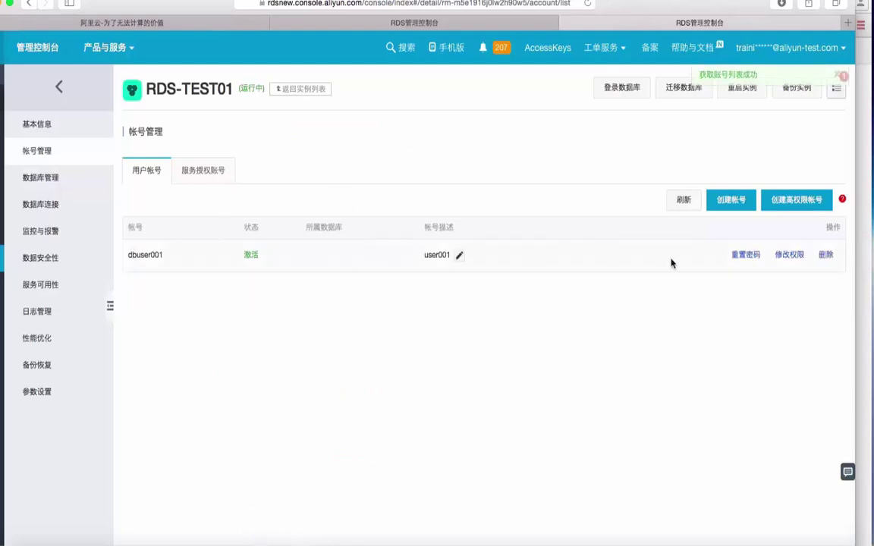
# - View the password reset dialog and the permission settings of dbuser001 and return to the account list
pyautogui.click(745, 255)
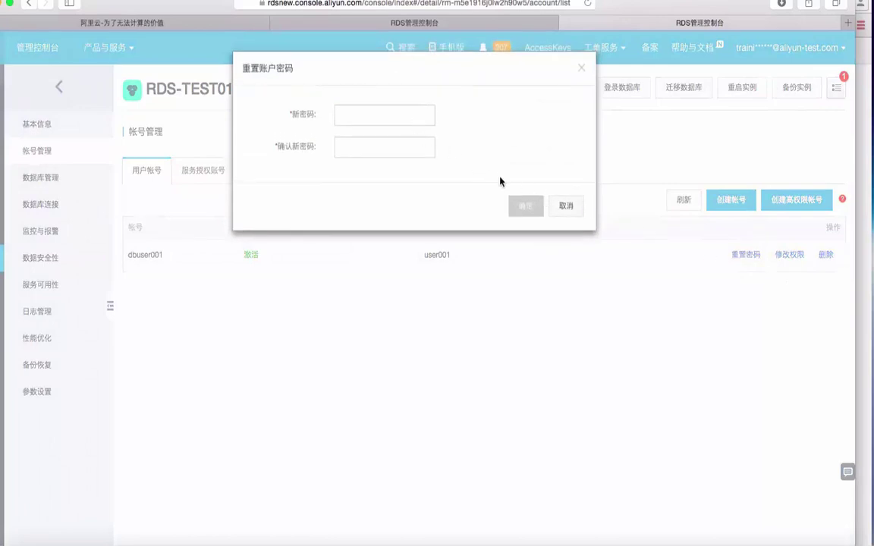
pyautogui.click(562, 207)
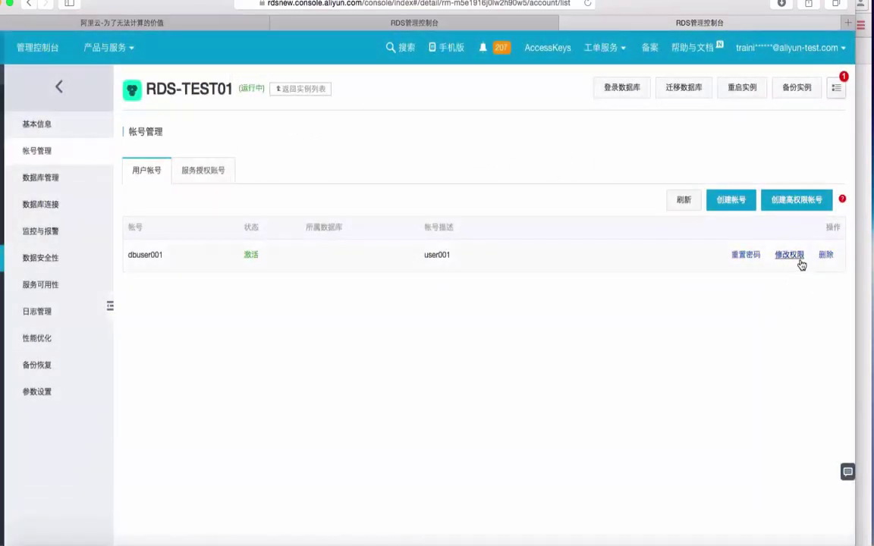
pyautogui.click(791, 255)
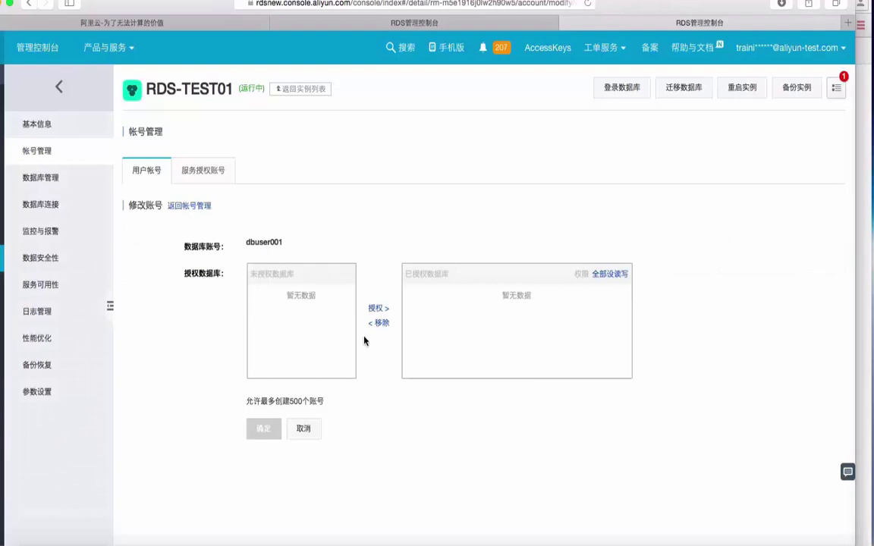
pyautogui.click(181, 171)
pyautogui.click(150, 173)
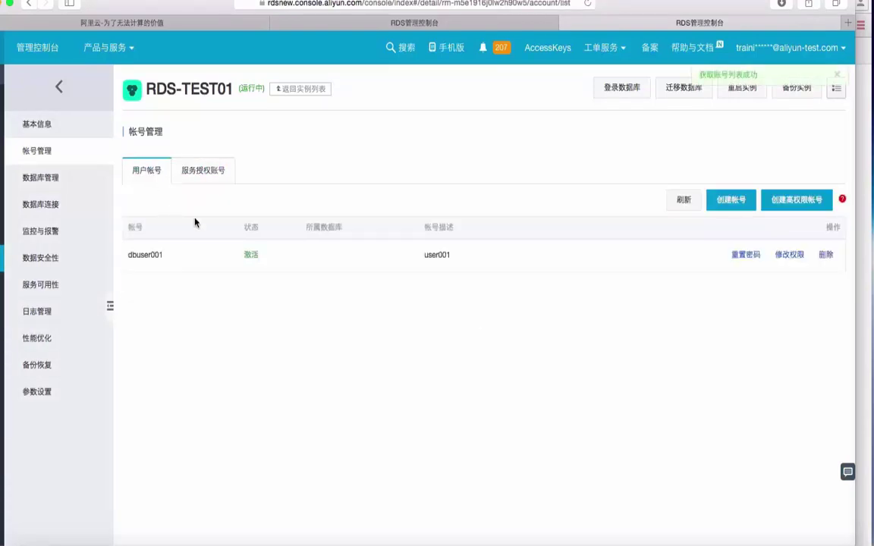
# - Start creating a database on the RDS-TEST01 instance and name it database-001
pyautogui.click(45, 186)
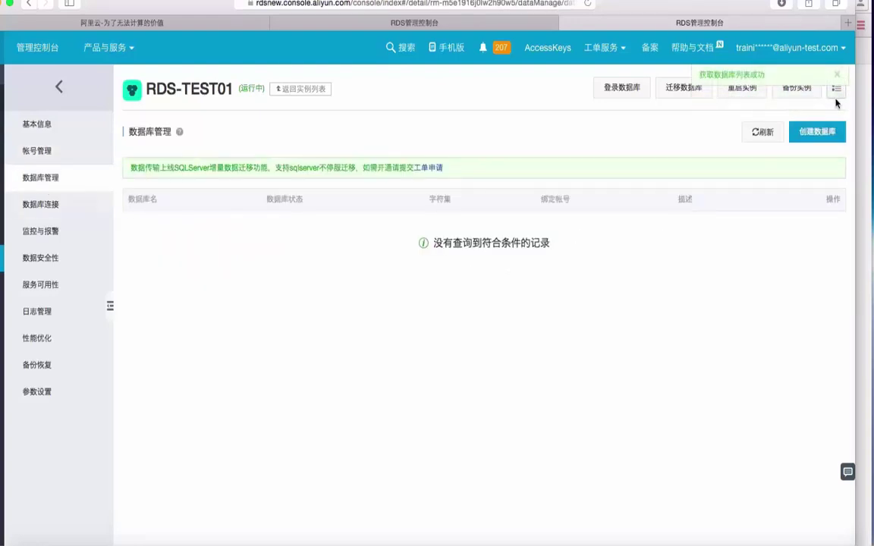
pyautogui.click(824, 130)
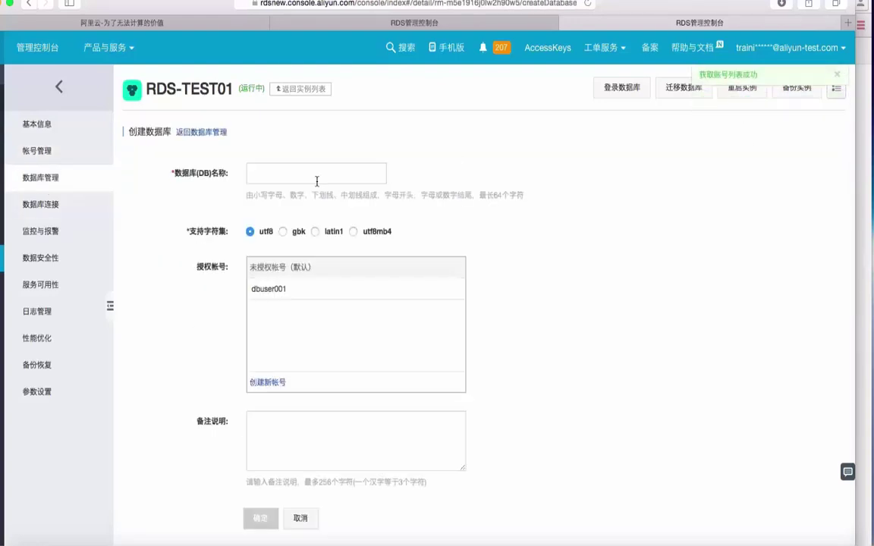
pyautogui.click(265, 168)
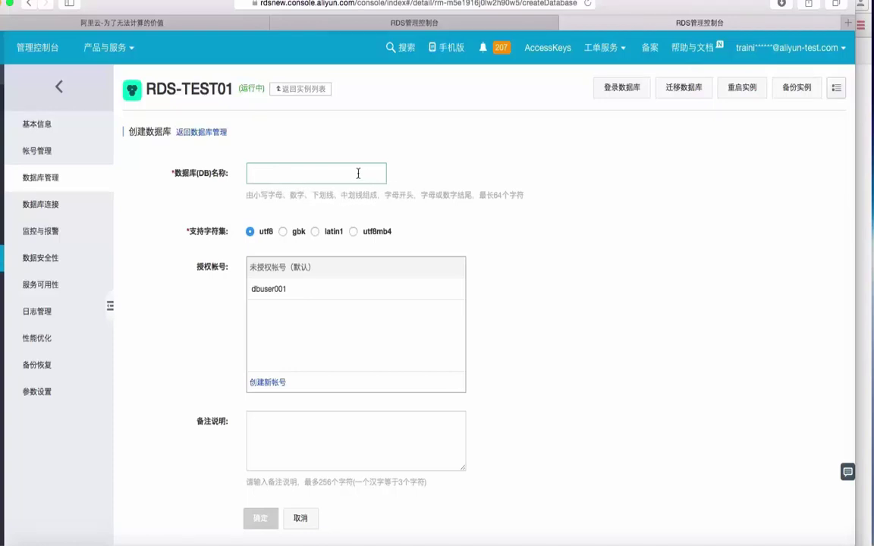
pyautogui.write('datab')
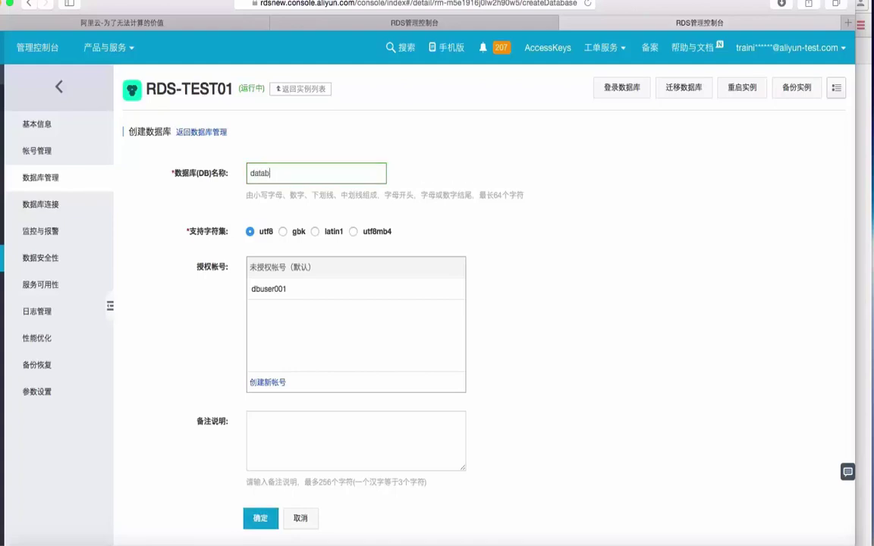
pyautogui.write('ase')
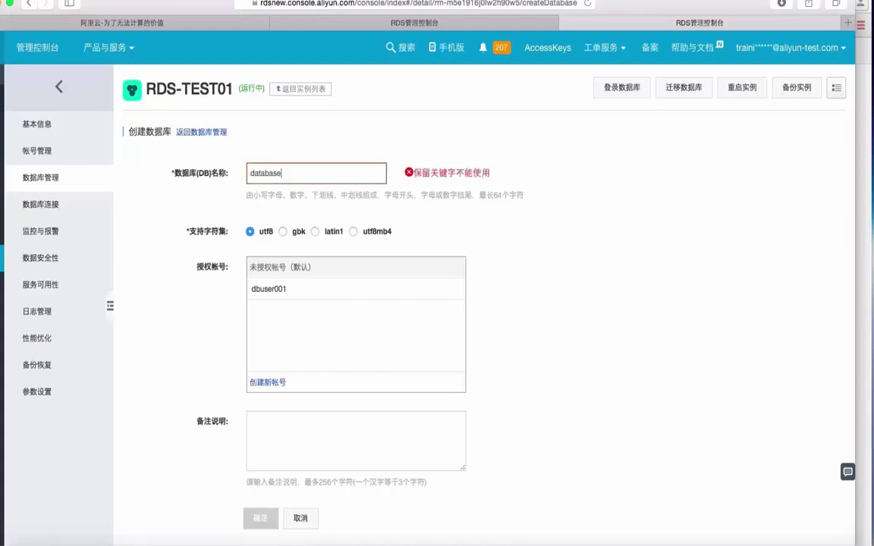
pyautogui.write('-001')
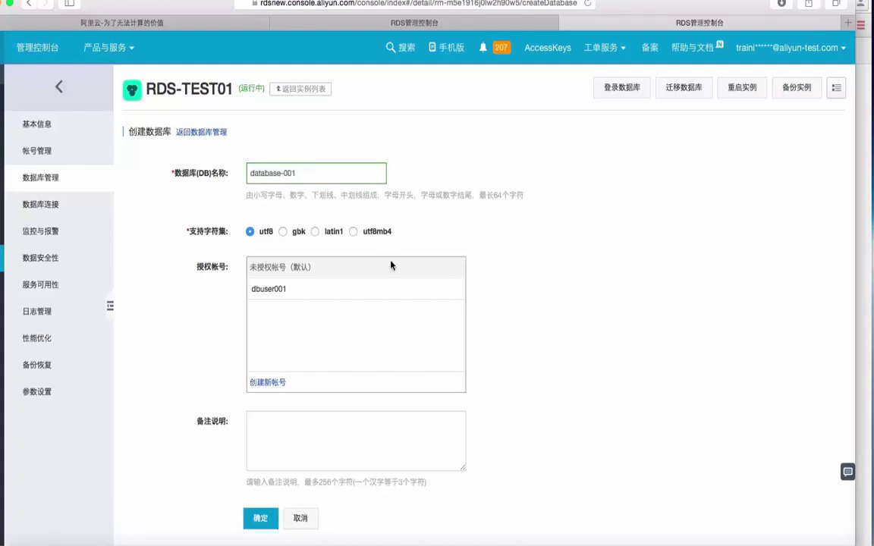
# - Authorize the account dbuser001 for the new database and select utf8 as the character set
pyautogui.click(285, 289)
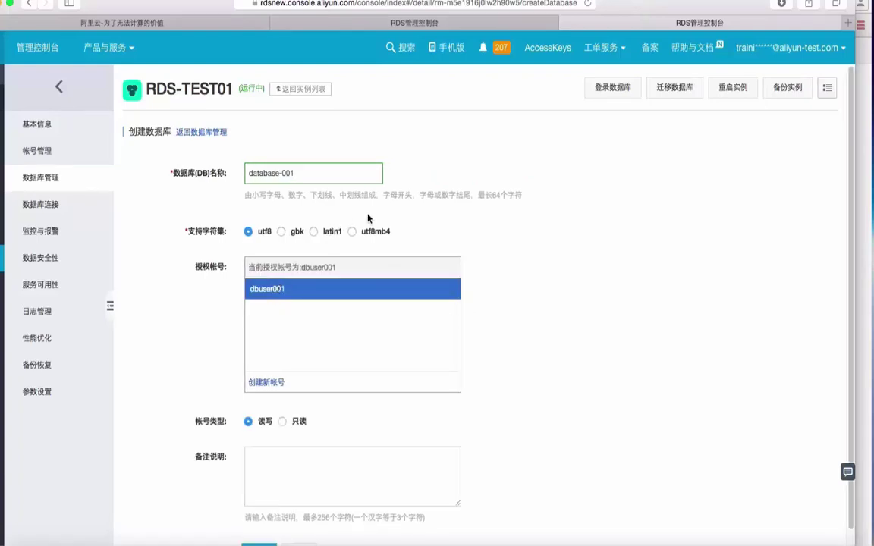
pyautogui.click(282, 233)
pyautogui.click(315, 232)
pyautogui.click(351, 232)
pyautogui.click(248, 232)
pyautogui.scroll(-1, 450, 275)
pyautogui.scroll(1, 450, 276)
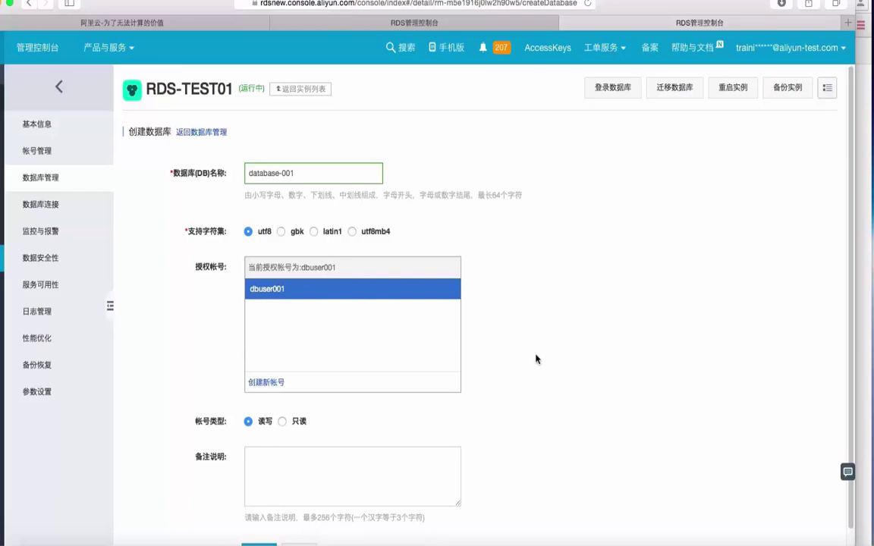
# - Keep dbuser001 selected as the authorized account and set its account type to read-write (读写)
pyautogui.scroll(-1, 536, 359)
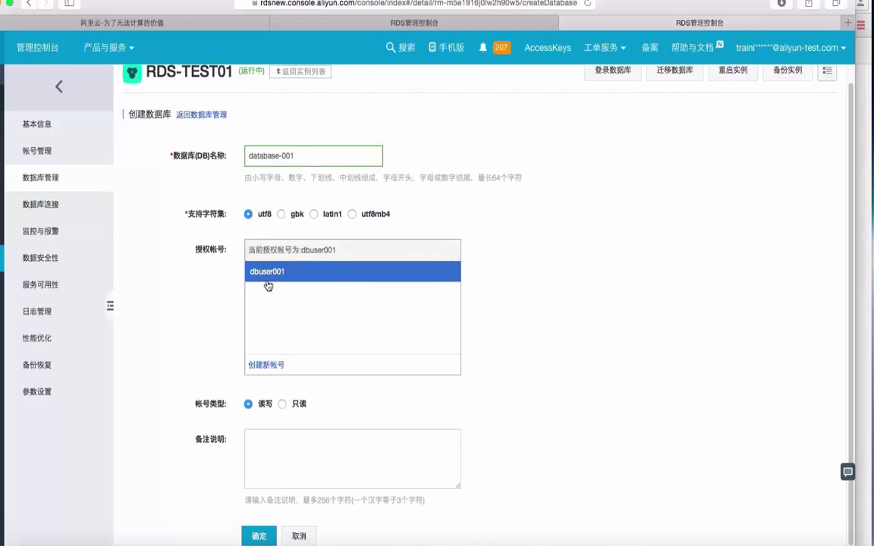
pyautogui.click(272, 278)
pyautogui.click(271, 278)
pyautogui.click(283, 405)
pyautogui.click(248, 406)
# - Add the note db001 to the database and submit the form to create it
pyautogui.click(309, 446)
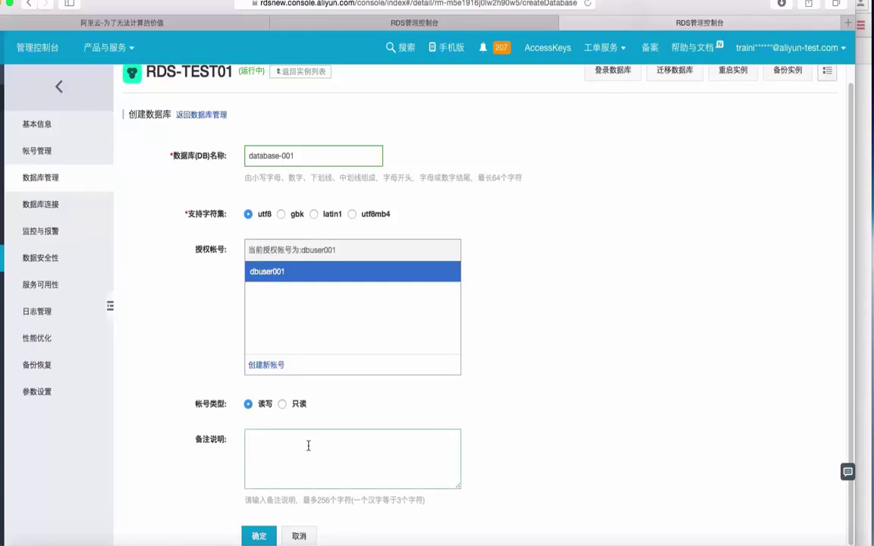
pyautogui.write('db')
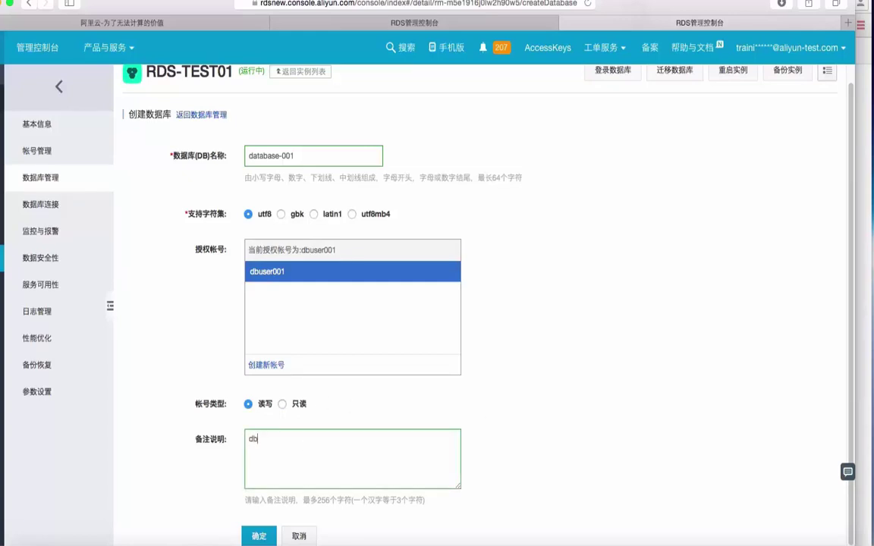
pyautogui.write('001')
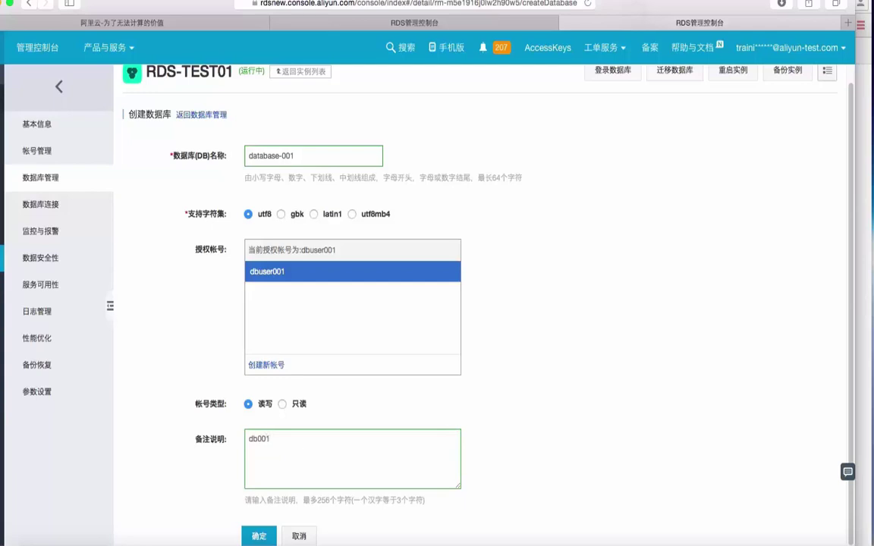
pyautogui.click(260, 537)
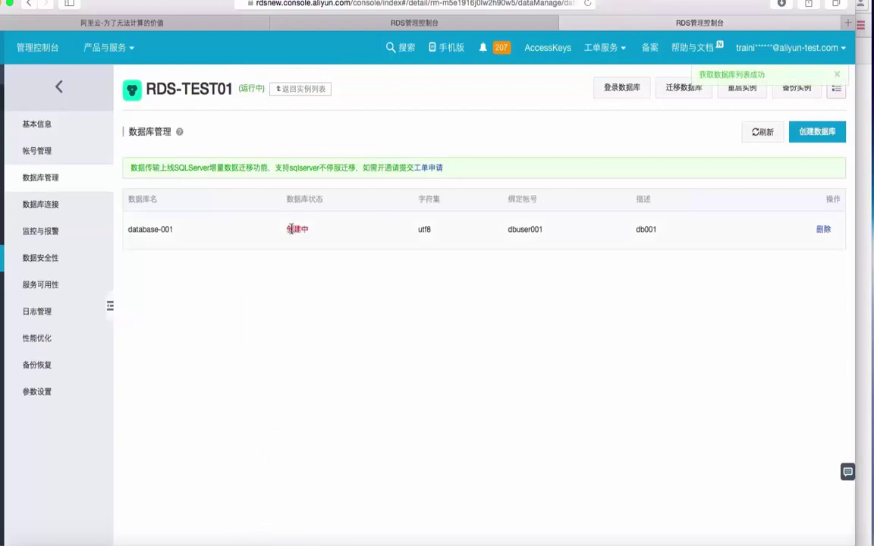
# - Refresh the database list and check the instance's connection details, basic information and the account's database binding
pyautogui.click(762, 132)
pyautogui.click(36, 211)
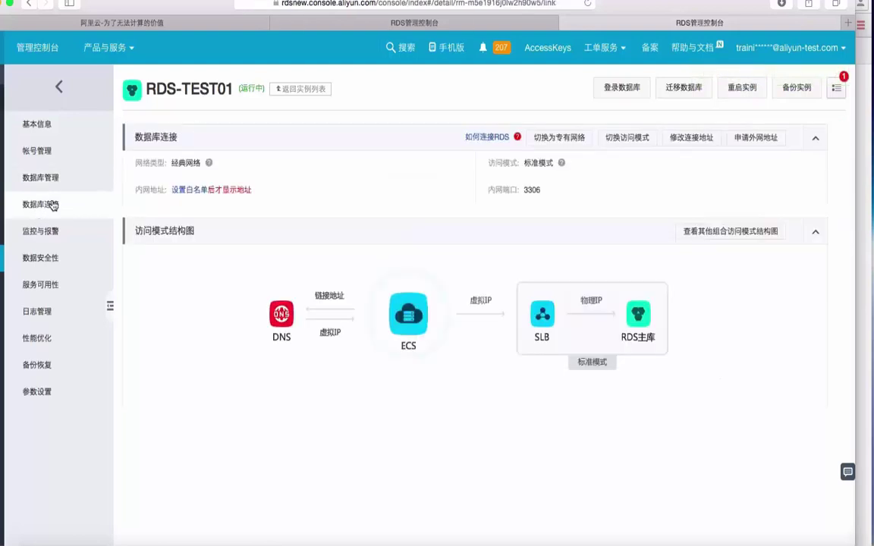
pyautogui.click(46, 175)
pyautogui.click(32, 146)
pyautogui.click(38, 121)
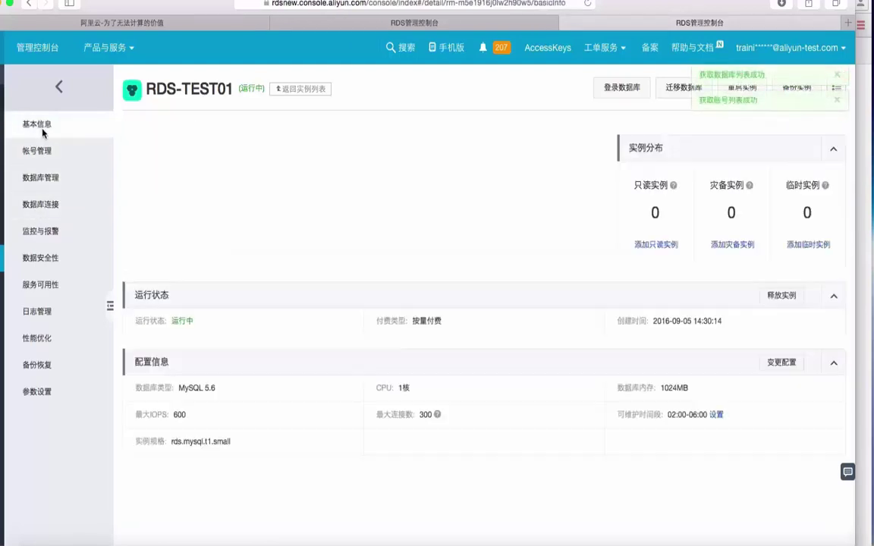
pyautogui.click(42, 151)
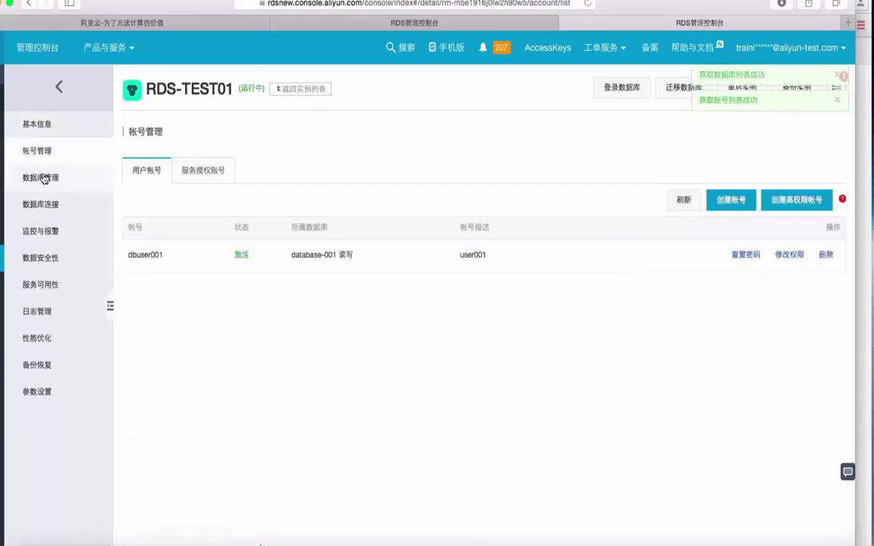
# - Review the RDS-TEST01 instance's database list, account list, basic information and database connection details
pyautogui.click(43, 178)
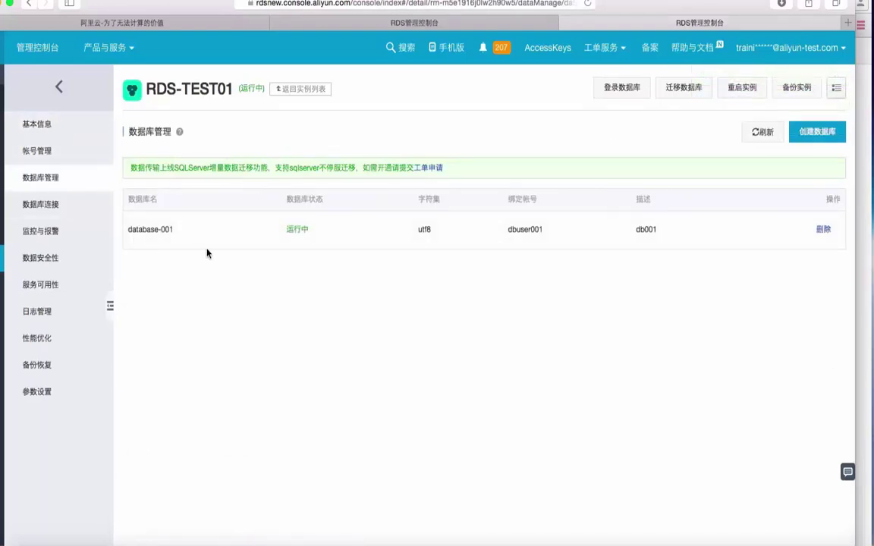
pyautogui.click(34, 146)
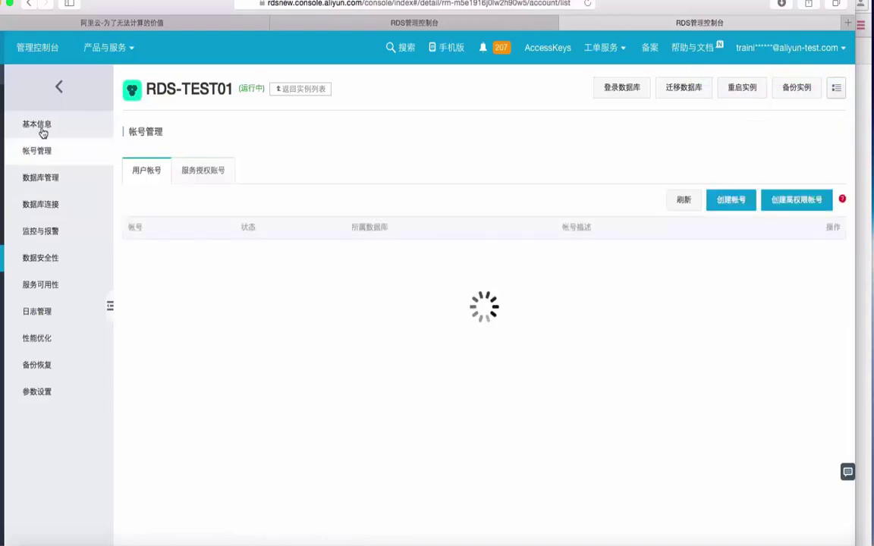
pyautogui.click(38, 123)
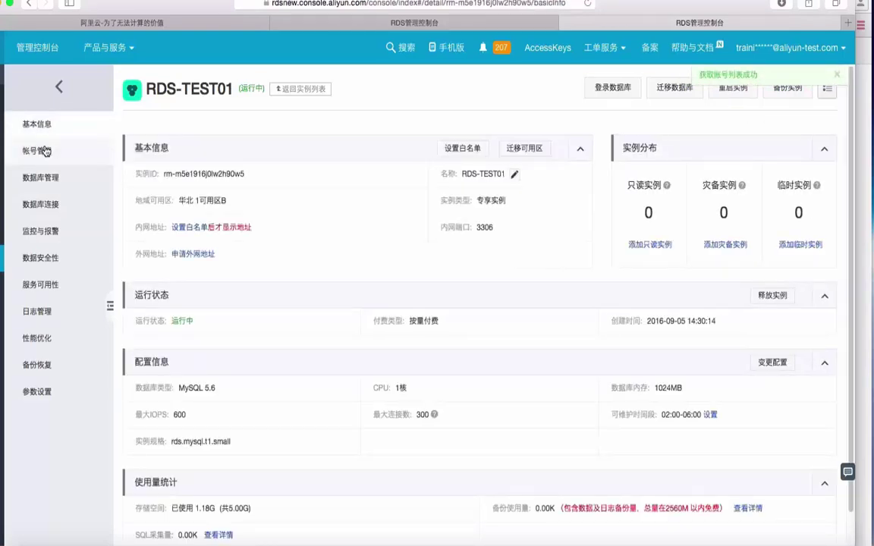
pyautogui.click(45, 151)
pyautogui.click(43, 177)
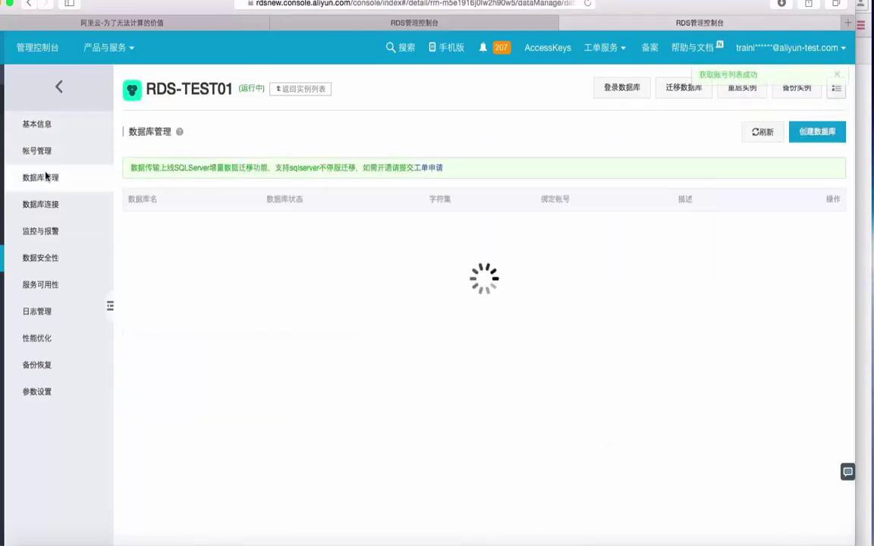
pyautogui.click(46, 204)
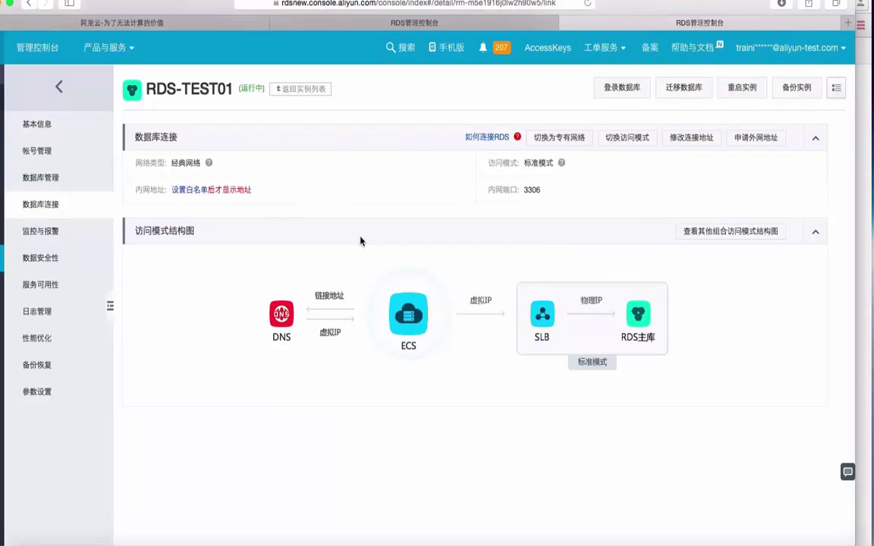
# - Open the whitelist settings from the internal address entry and examine the IP entry in the default group
pyautogui.click(189, 191)
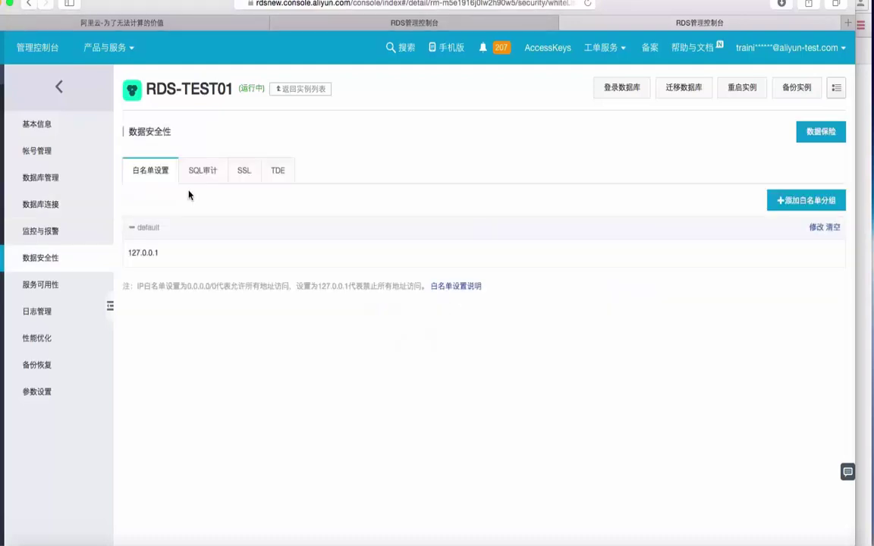
pyautogui.moveTo(128, 252); pyautogui.dragTo(183, 252)
pyautogui.click(179, 252)
pyautogui.click(139, 256)
pyautogui.click(183, 252)
pyautogui.click(789, 205)
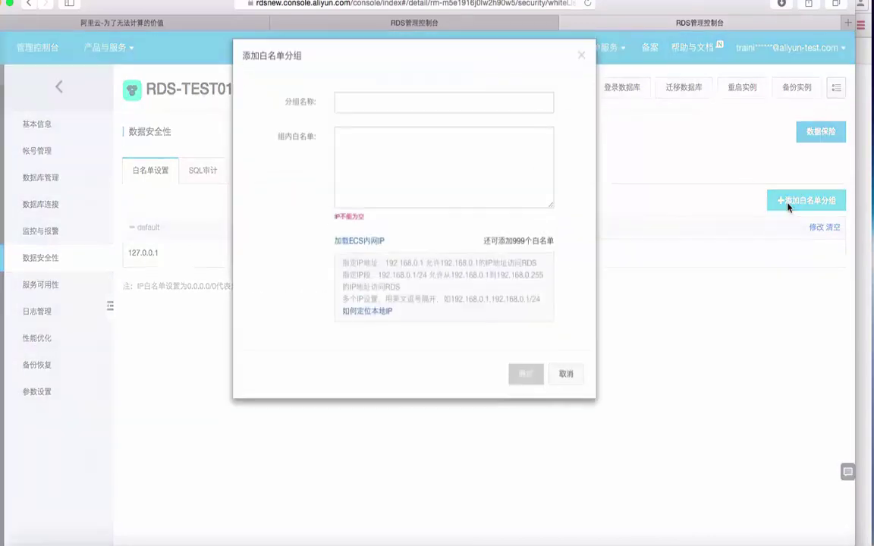
pyautogui.click(368, 115)
pyautogui.click(363, 155)
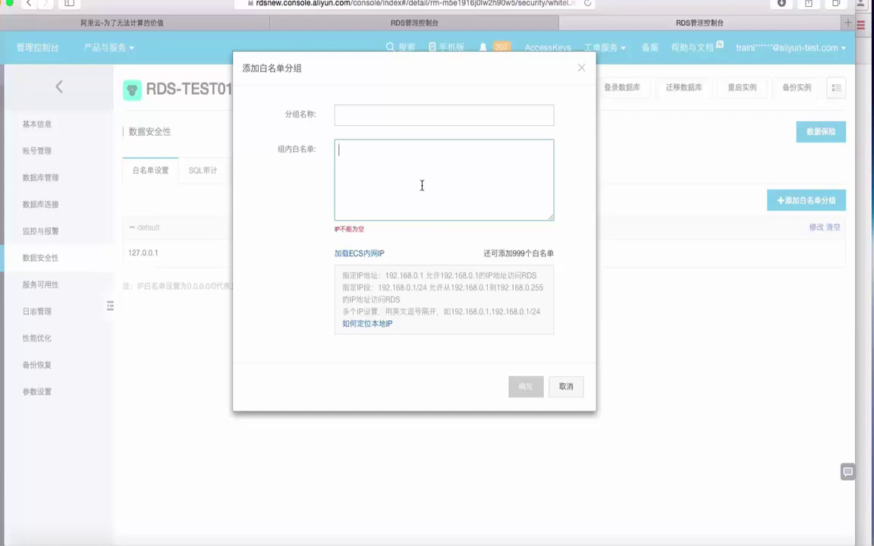
pyautogui.click(353, 119)
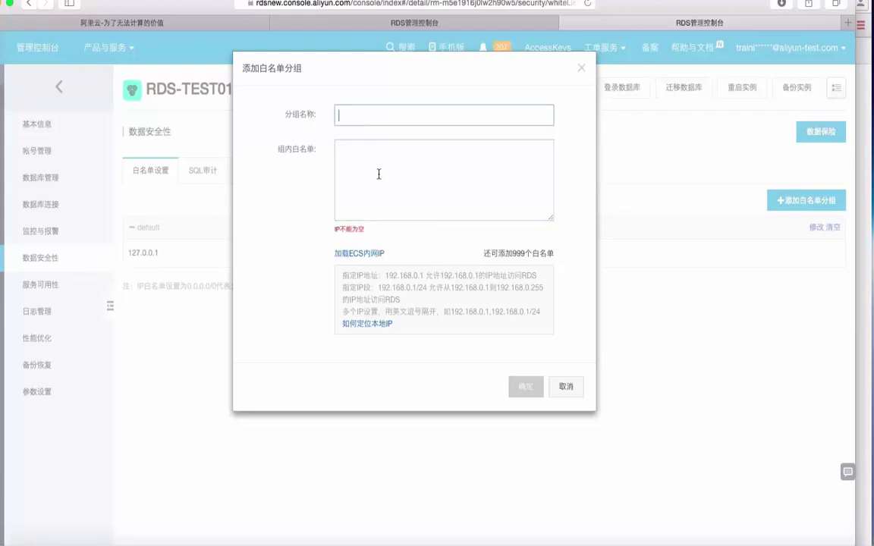
pyautogui.click(379, 174)
pyautogui.click(370, 111)
pyautogui.click(375, 163)
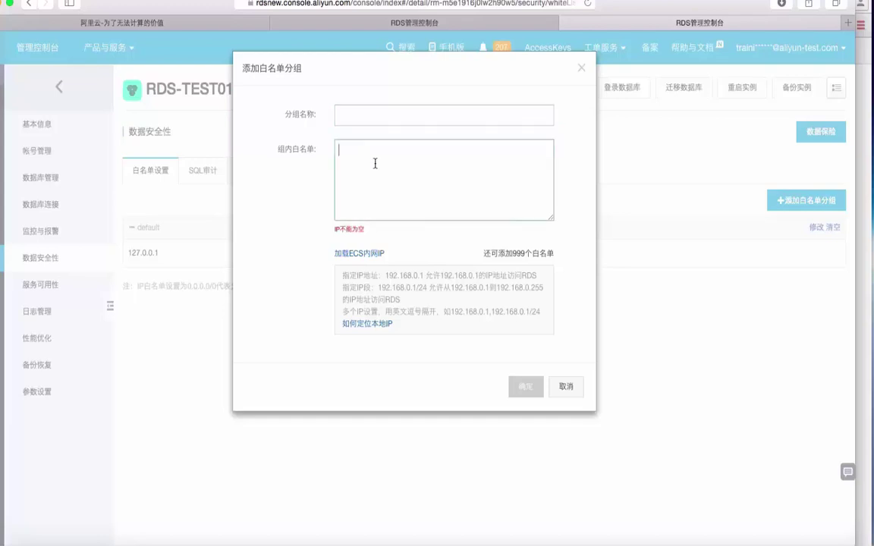
pyautogui.click(451, 116)
pyautogui.click(580, 70)
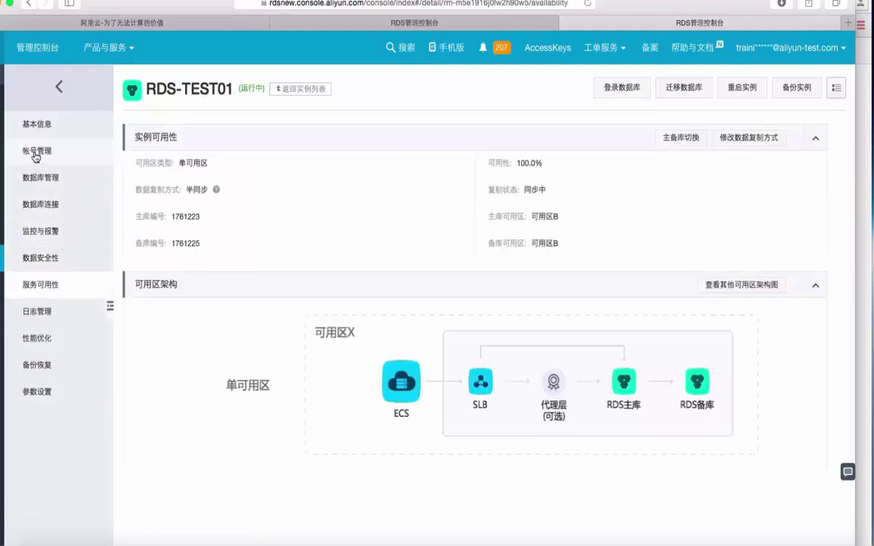
pyautogui.click(33, 151)
pyautogui.click(42, 176)
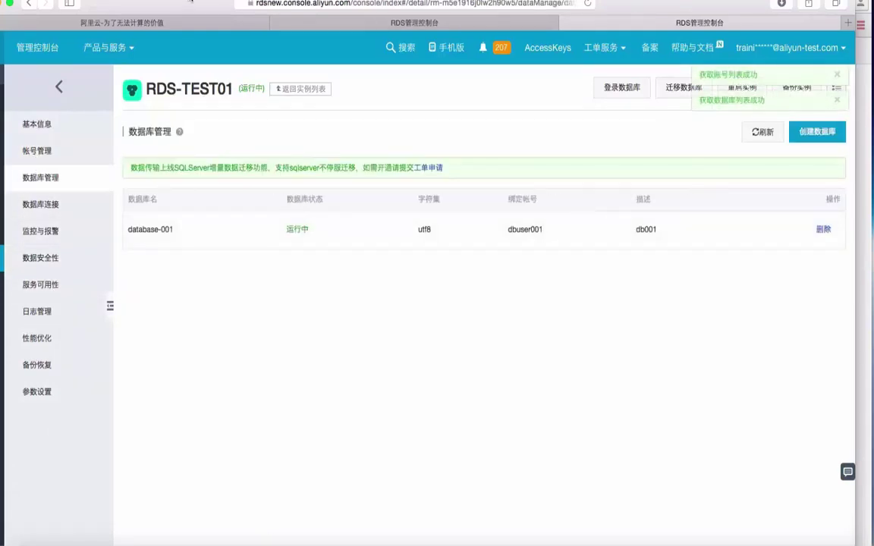
pyautogui.click(38, 124)
pyautogui.click(36, 151)
pyautogui.moveTo(152, 25); pyautogui.dragTo(229, 404)
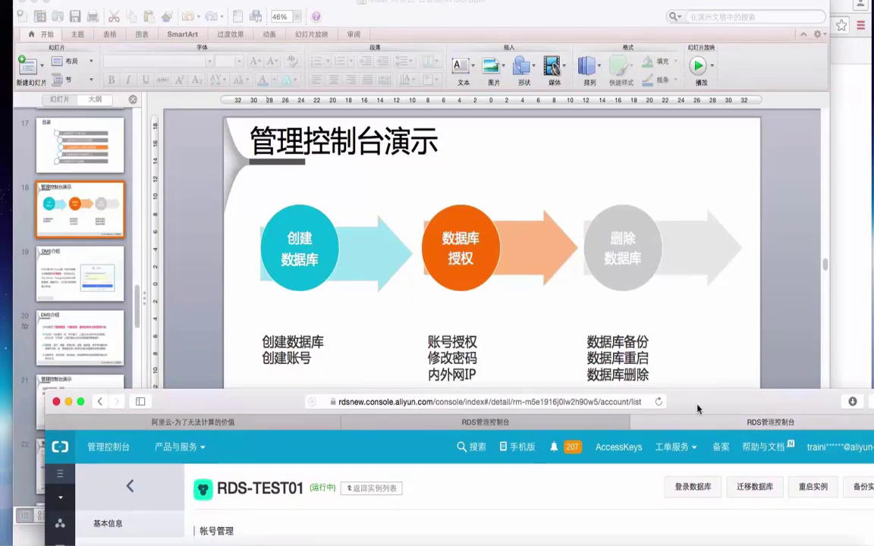
pyautogui.moveTo(699, 409); pyautogui.dragTo(677, 3)
# - Request an external network address (申请外网地址) for RDS-TEST01 and confirm the request
pyautogui.click(107, 203)
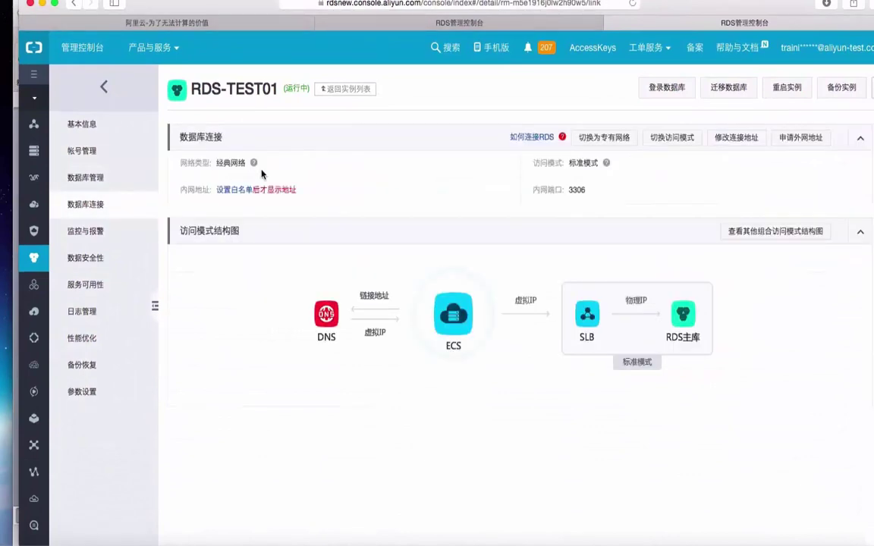
pyautogui.click(89, 129)
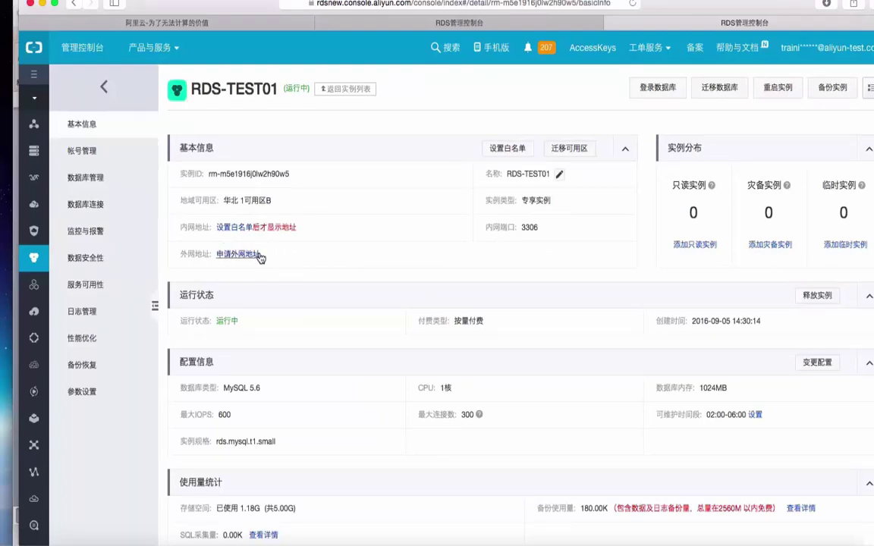
pyautogui.click(233, 255)
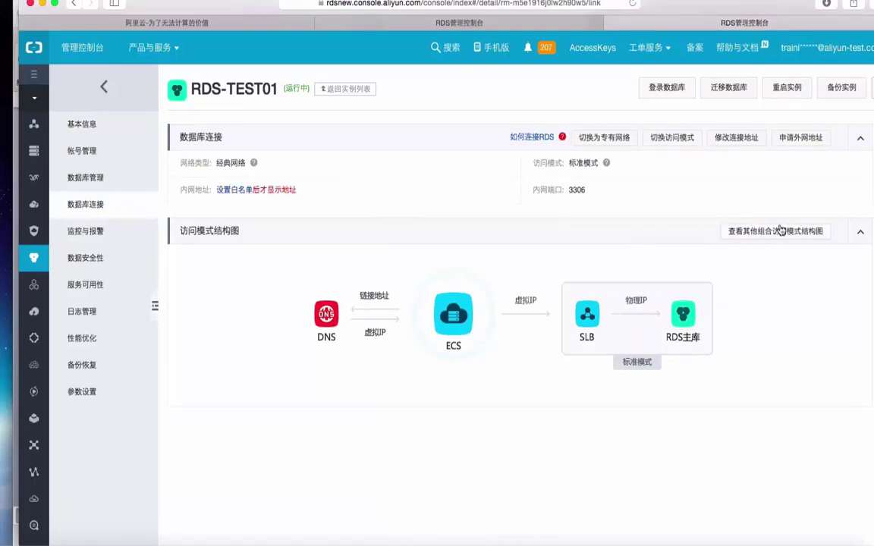
pyautogui.click(803, 139)
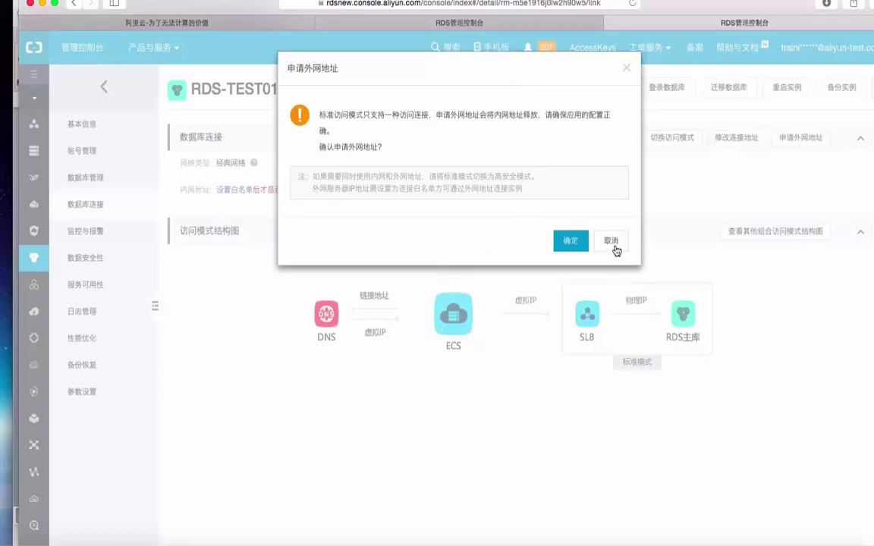
pyautogui.click(557, 244)
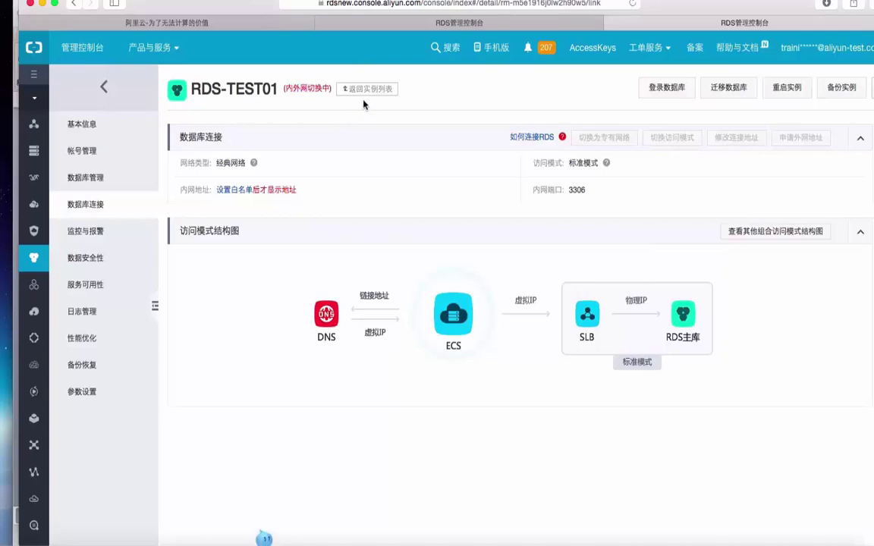
# - Recheck RDS-TEST01 in the instance list and its basic information for the running status and the external and internal address entries
pyautogui.click(356, 89)
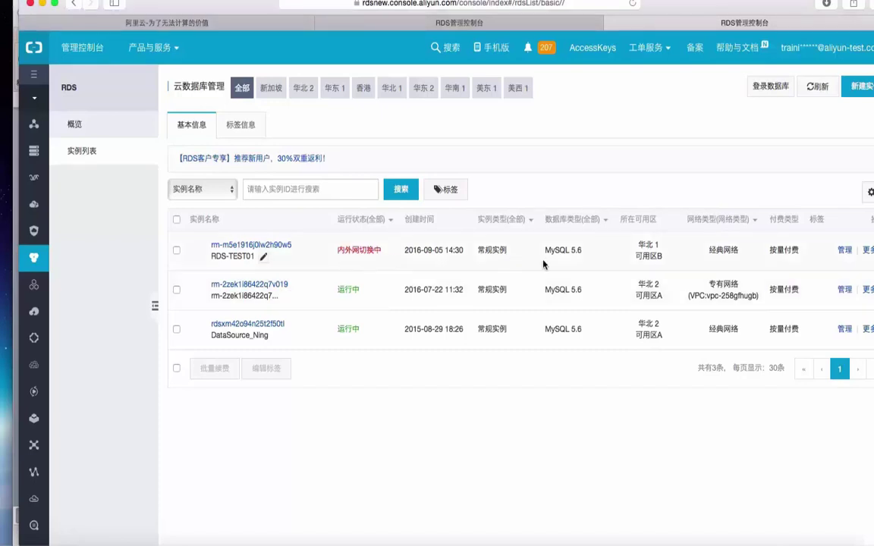
pyautogui.click(261, 246)
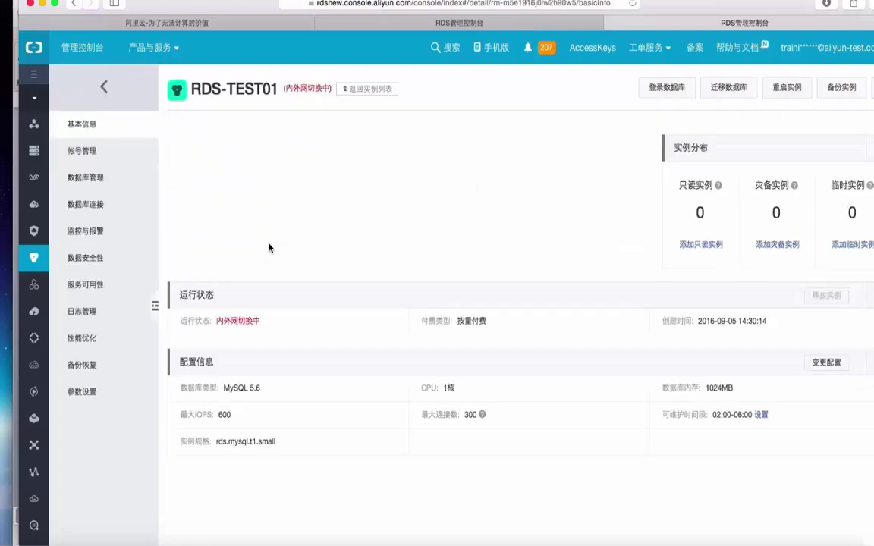
pyautogui.click(355, 90)
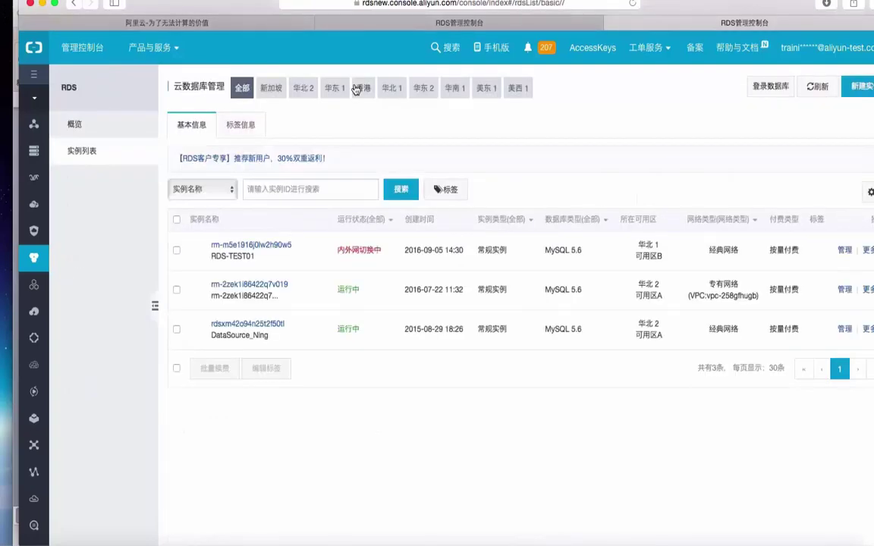
pyautogui.click(262, 247)
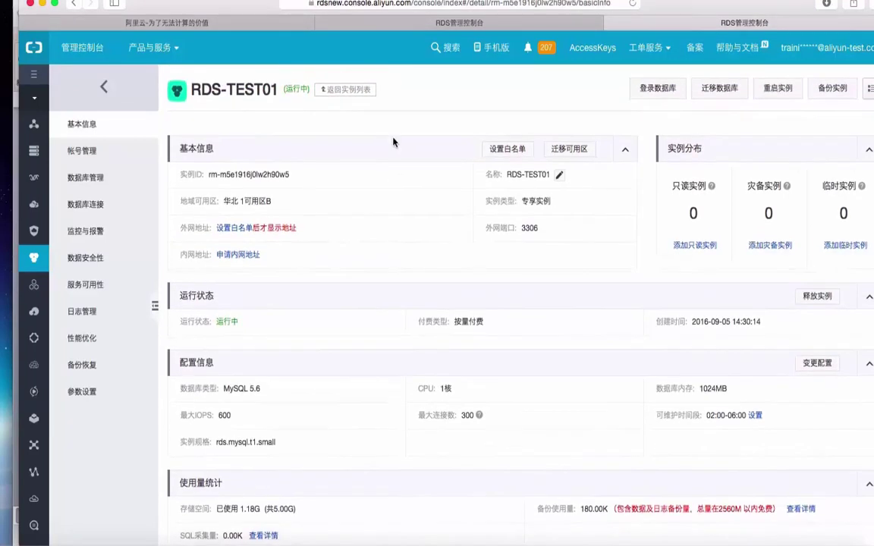
pyautogui.click(342, 89)
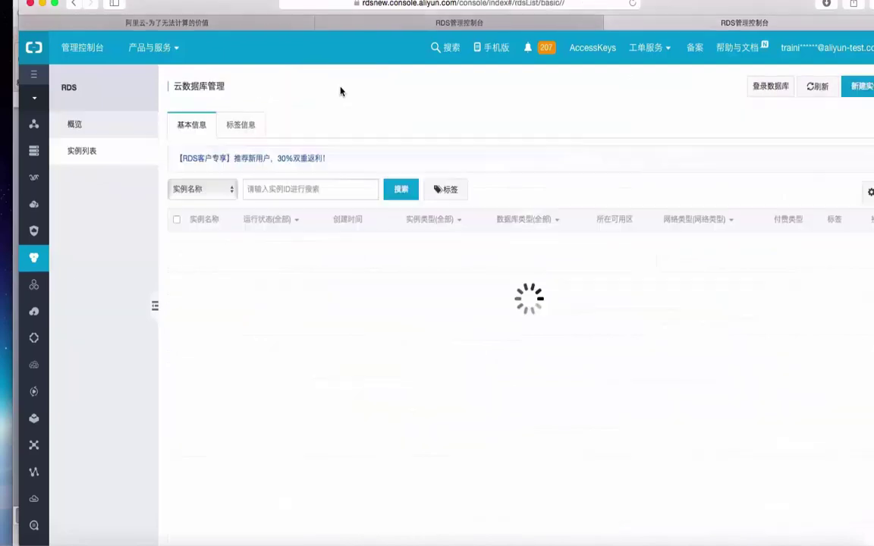
pyautogui.click(250, 245)
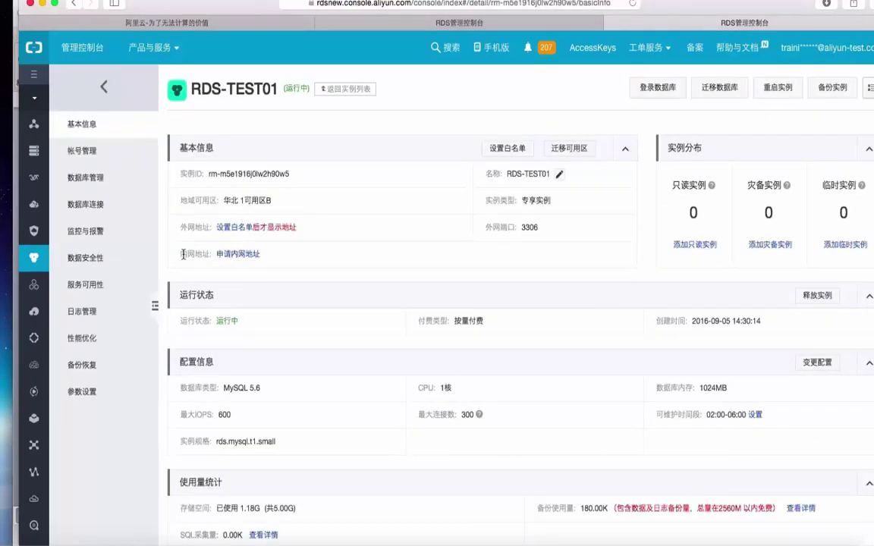
pyautogui.moveTo(163, 255); pyautogui.dragTo(230, 253)
# - Add an IP whitelist group named group001 containing the address 212.30.20.11 to RDS-TEST01
pyautogui.click(85, 201)
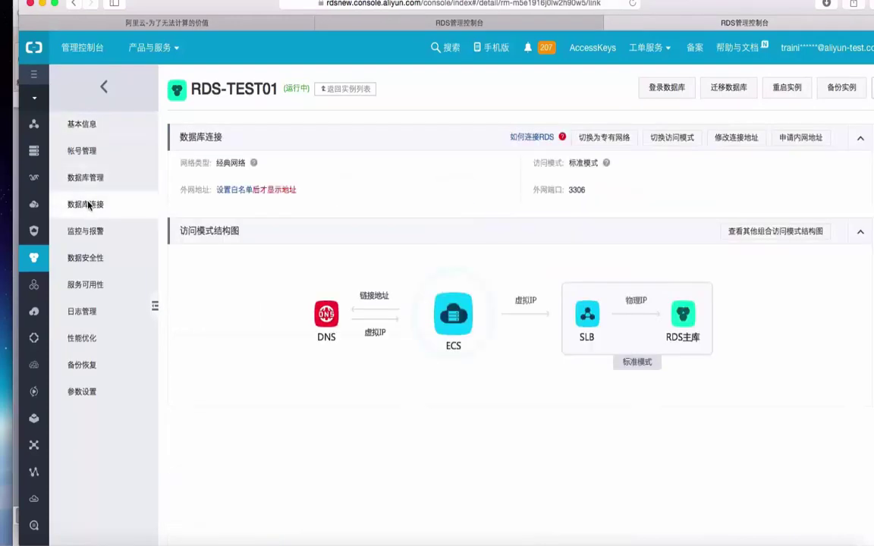
pyautogui.click(244, 190)
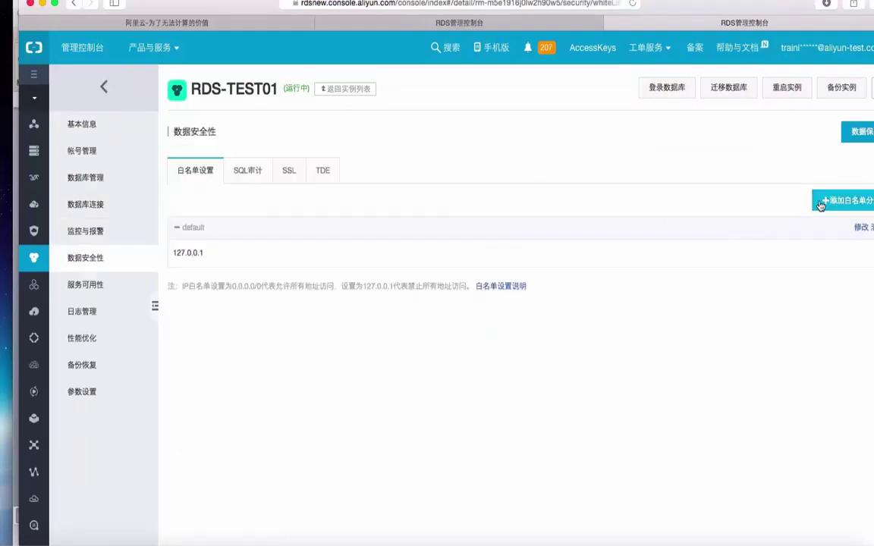
pyautogui.click(819, 201)
pyautogui.click(410, 114)
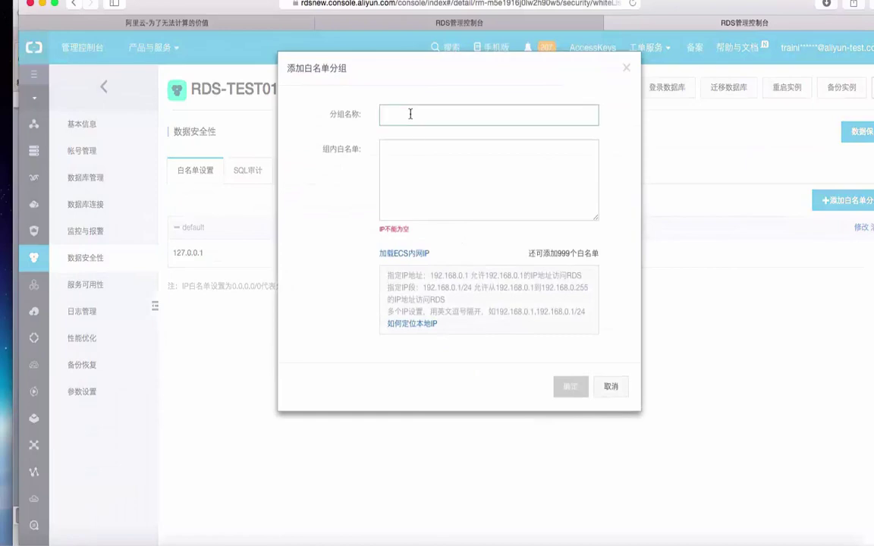
pyautogui.write('group001')
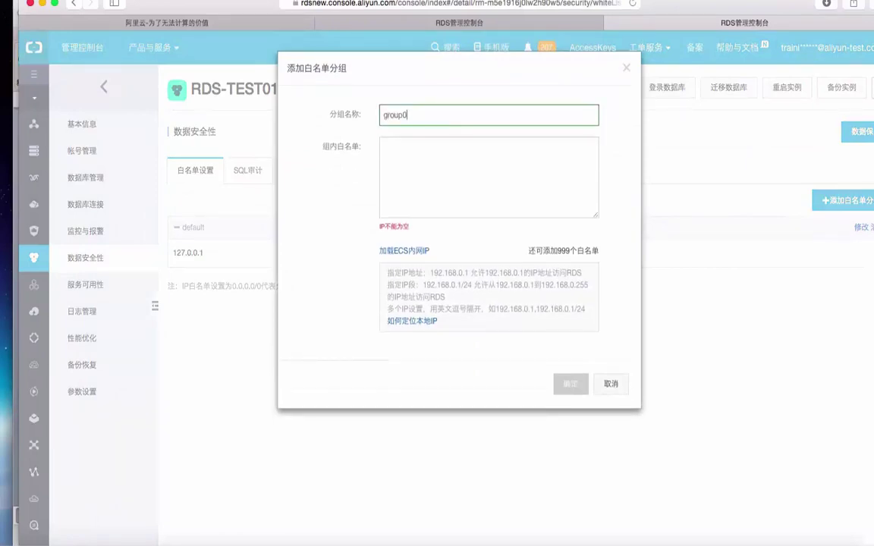
pyautogui.click(410, 165)
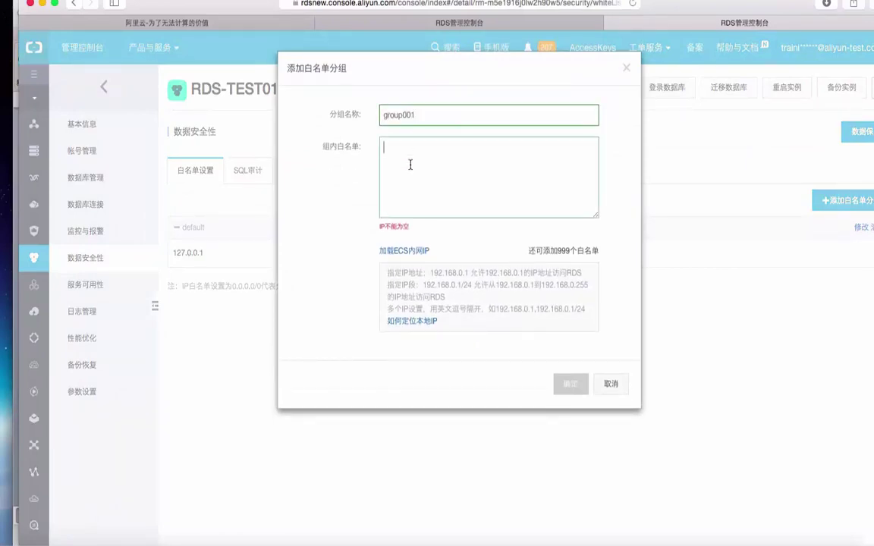
pyautogui.write('212.')
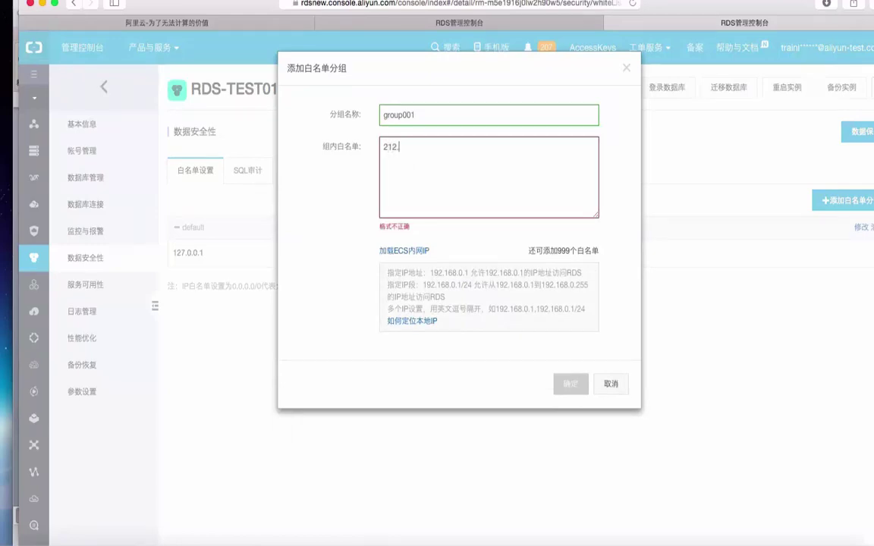
pyautogui.write('20')
pyautogui.press('BackSpace')
pyautogui.write('30.20.11')
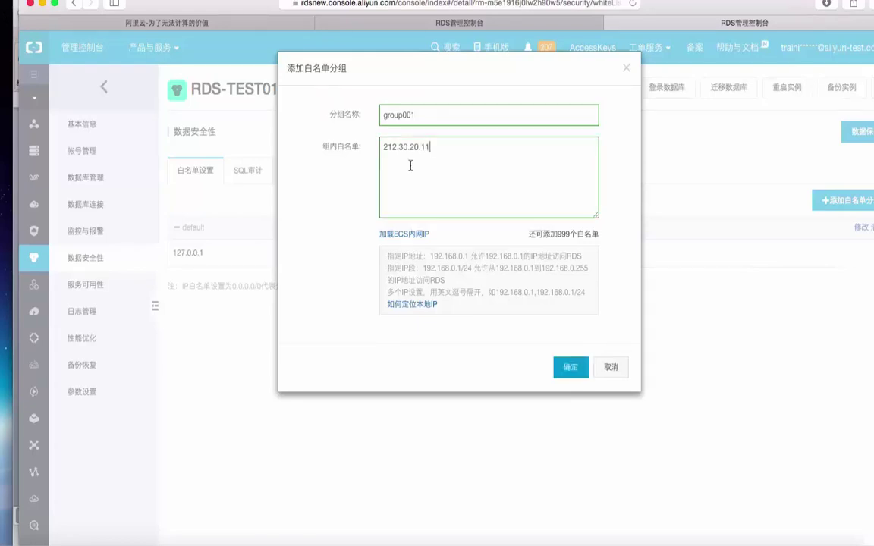
pyautogui.click(570, 384)
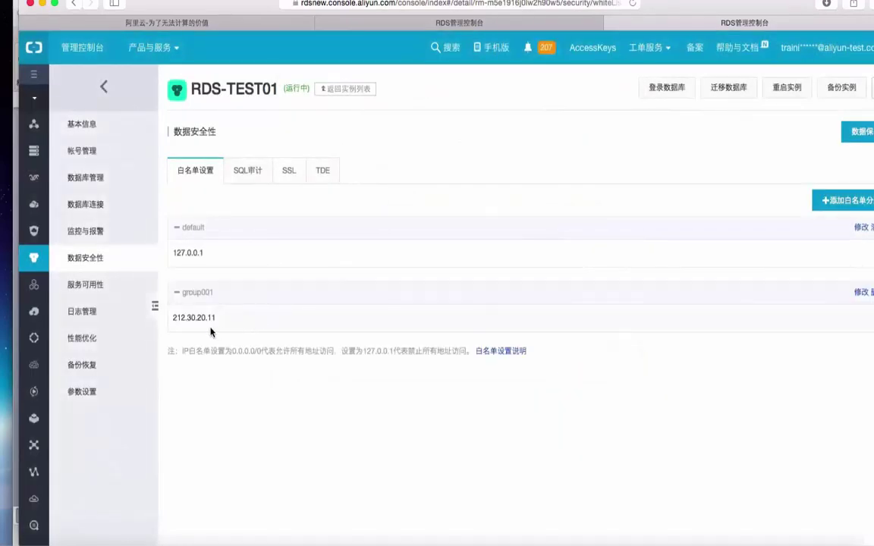
# - Reopen RDS-TEST01 from the instance list and highlight its external network address in the basic information
pyautogui.click(338, 90)
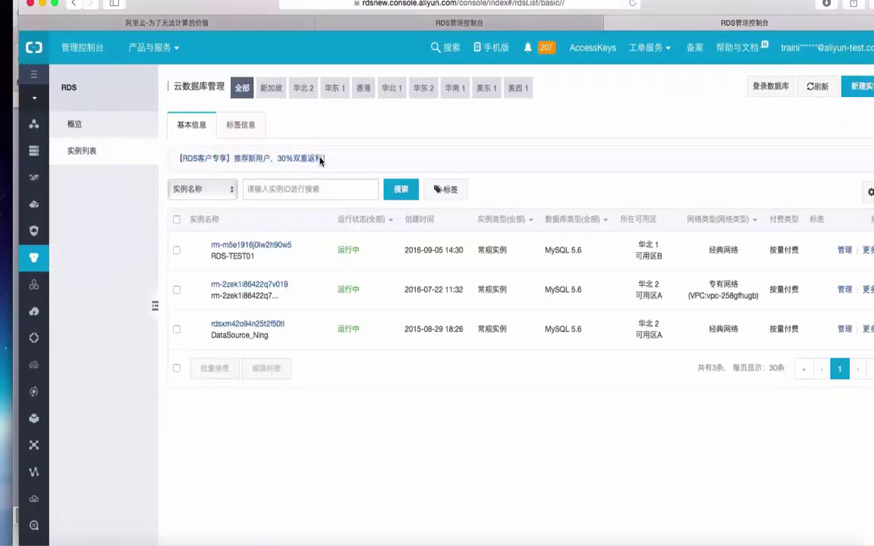
pyautogui.click(253, 246)
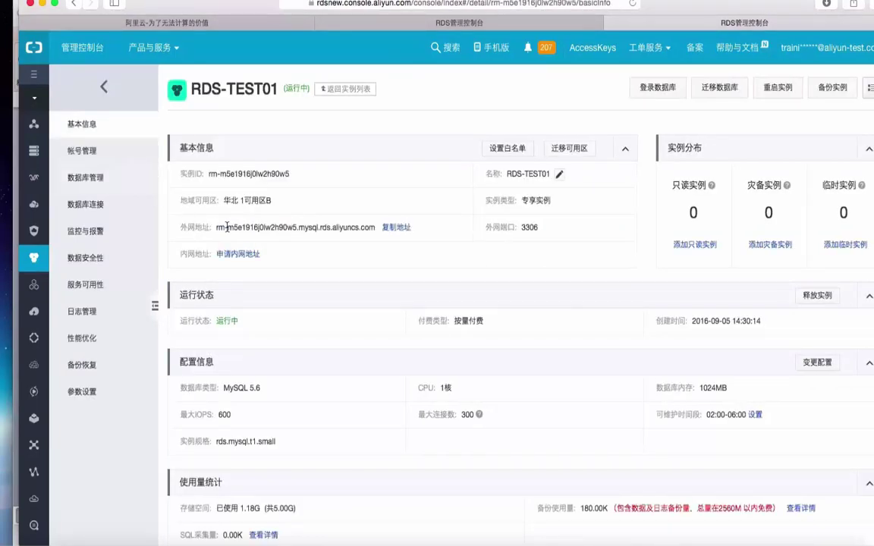
pyautogui.moveTo(216, 227); pyautogui.dragTo(374, 226)
pyautogui.moveTo(379, 230); pyautogui.dragTo(216, 226)
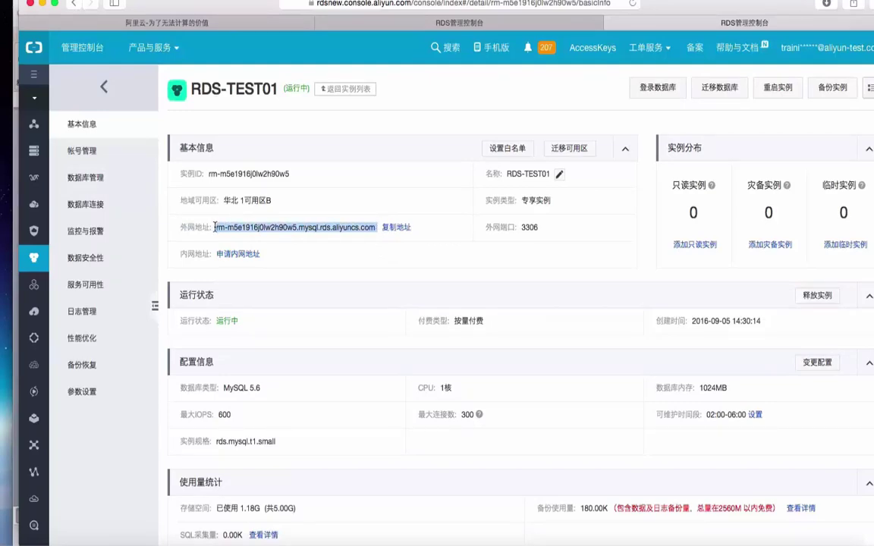
# - Start a logical backup (逻辑备份) of RDS-TEST01 using the whole-instance strategy (实例备份)
pyautogui.click(315, 244)
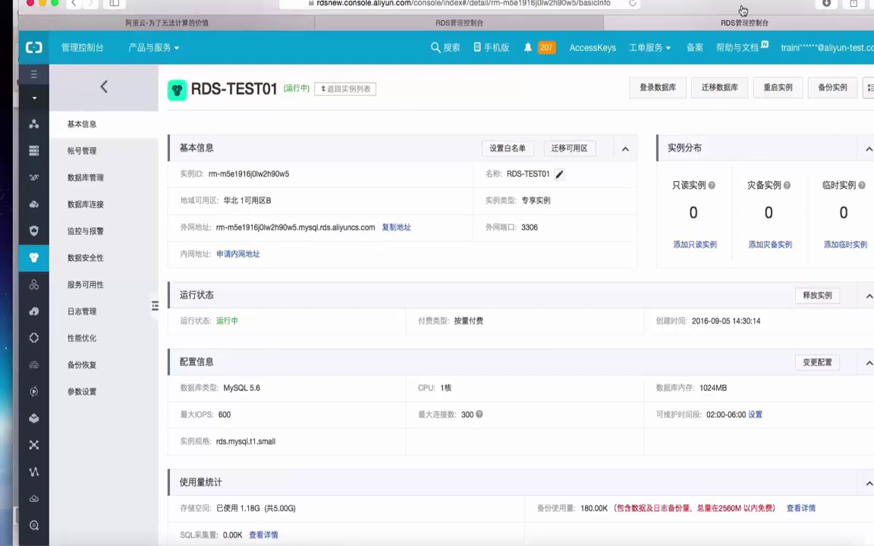
pyautogui.click(818, 90)
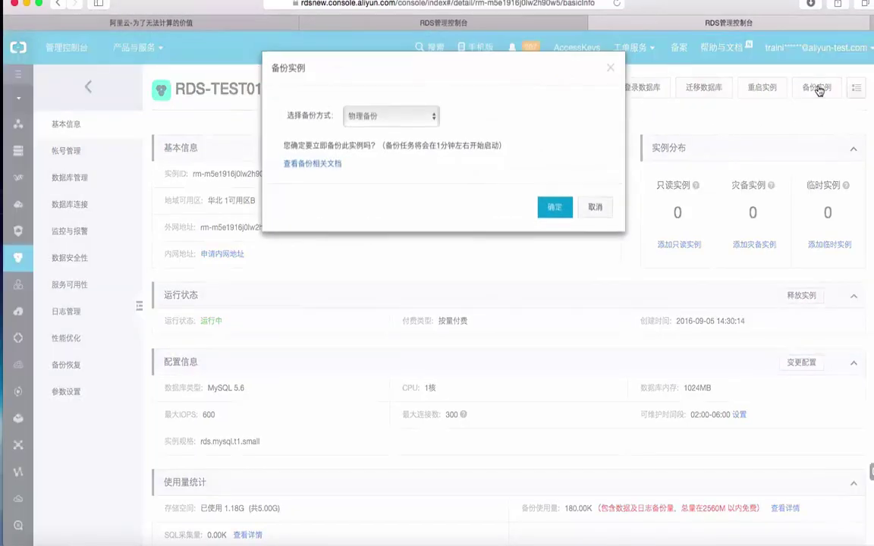
pyautogui.click(416, 117)
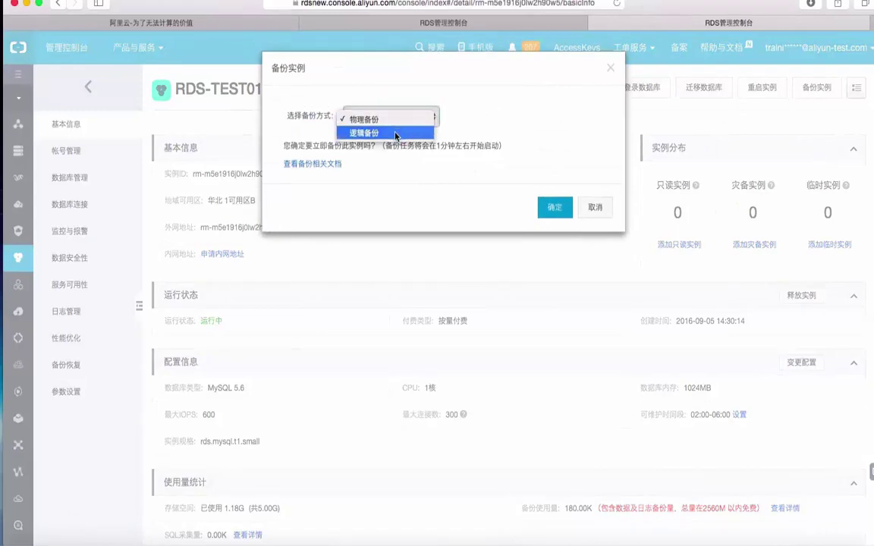
pyautogui.click(396, 133)
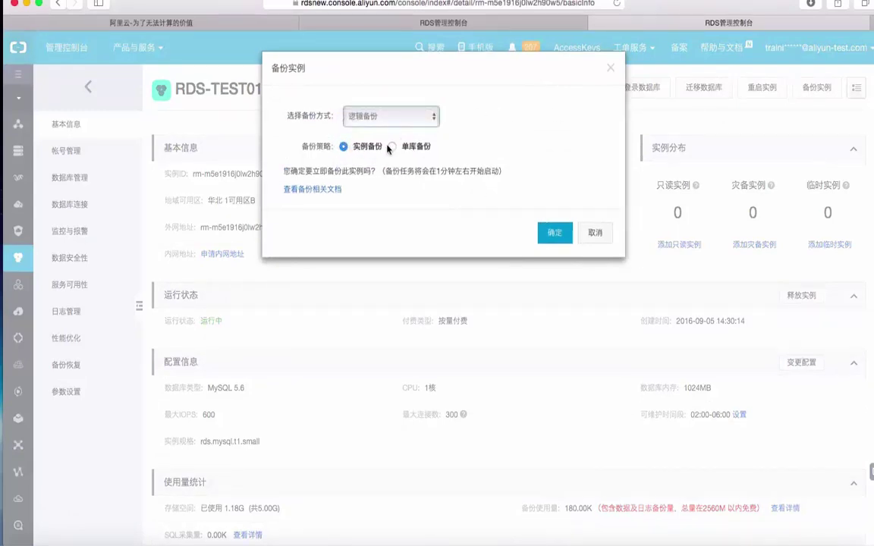
pyautogui.click(554, 232)
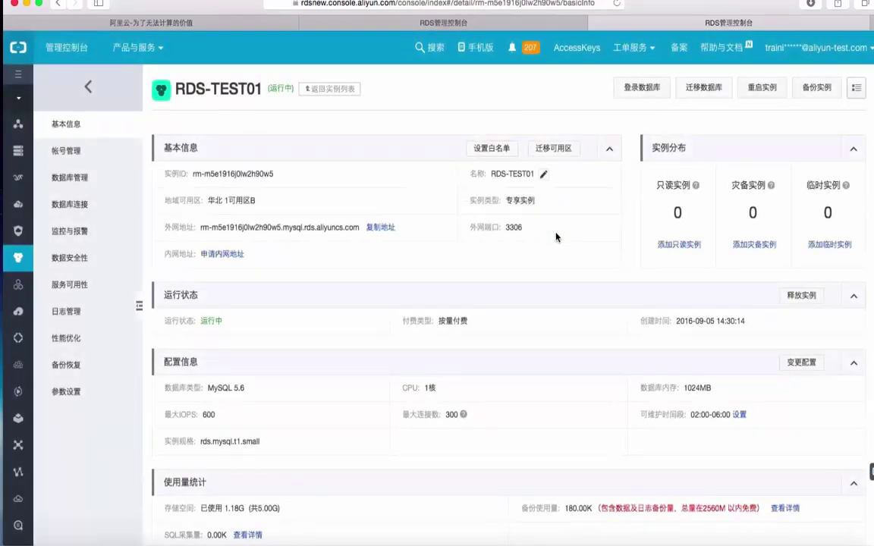
# - Check the task progress list (任务进度) of RDS-TEST01 for the backup task
pyautogui.click(856, 87)
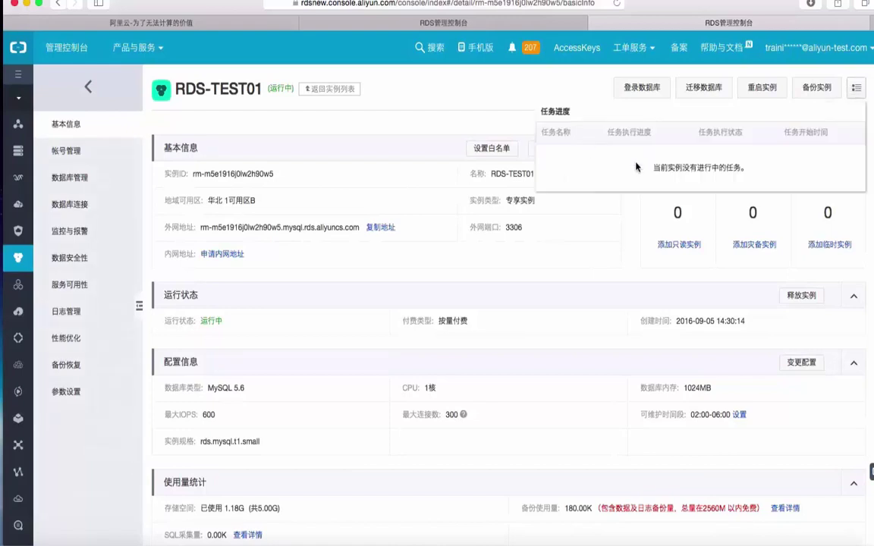
pyautogui.click(857, 88)
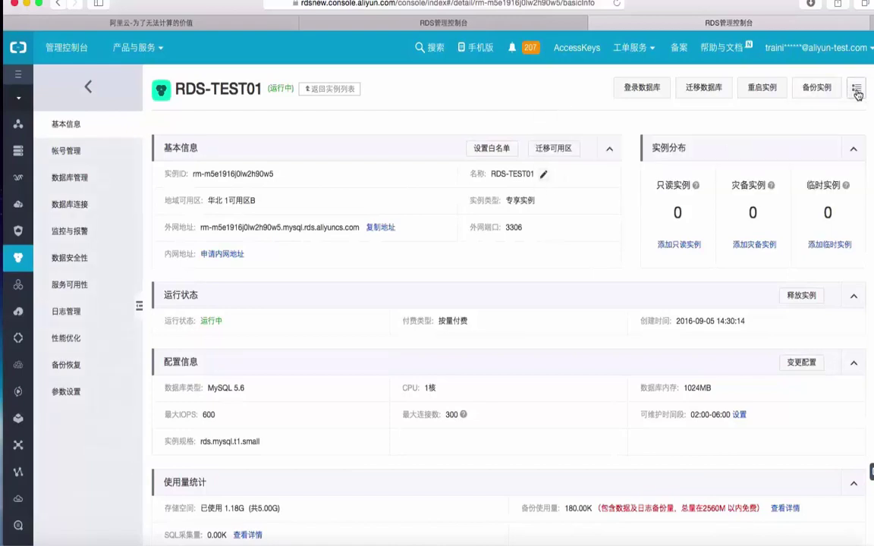
pyautogui.click(857, 89)
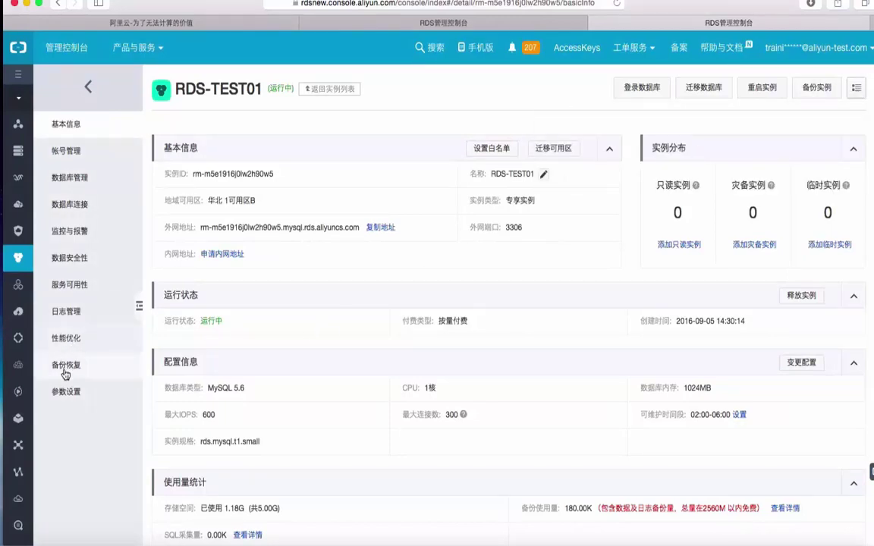
# - Review RDS-TEST01's backup and recovery (备份恢复) pages for data backups, log backups, temporary instances and backup settings
pyautogui.click(65, 369)
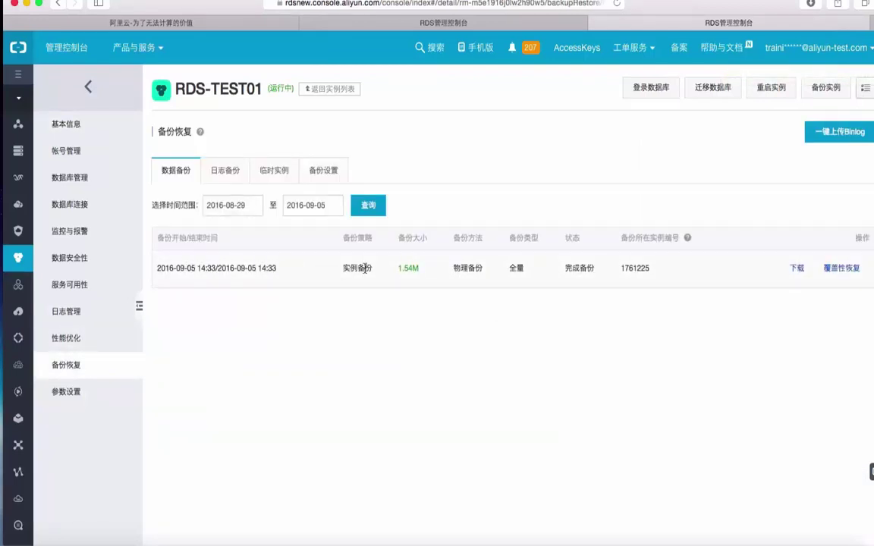
pyautogui.click(222, 172)
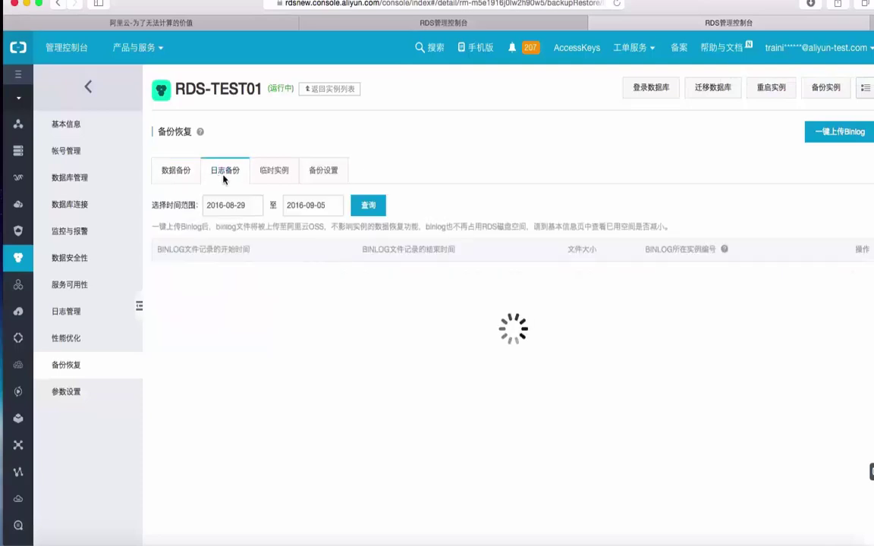
pyautogui.click(275, 171)
pyautogui.click(320, 170)
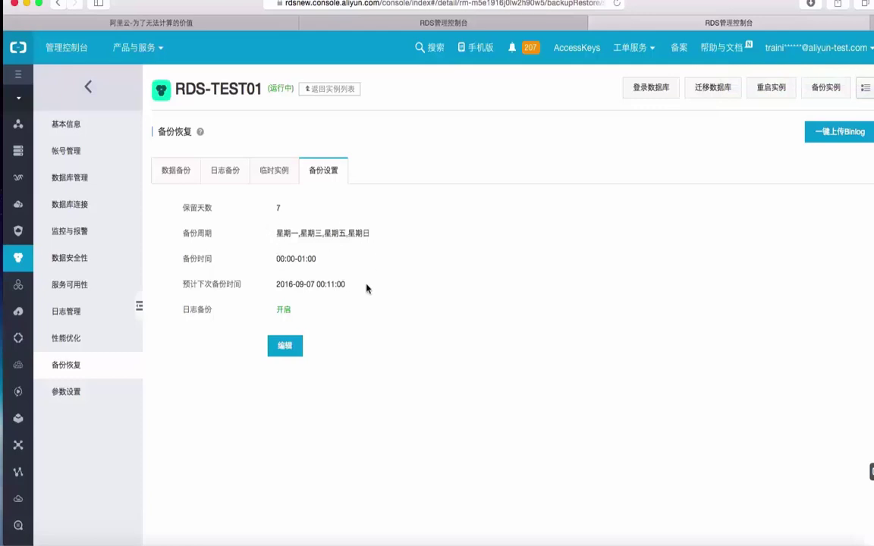
pyautogui.click(173, 171)
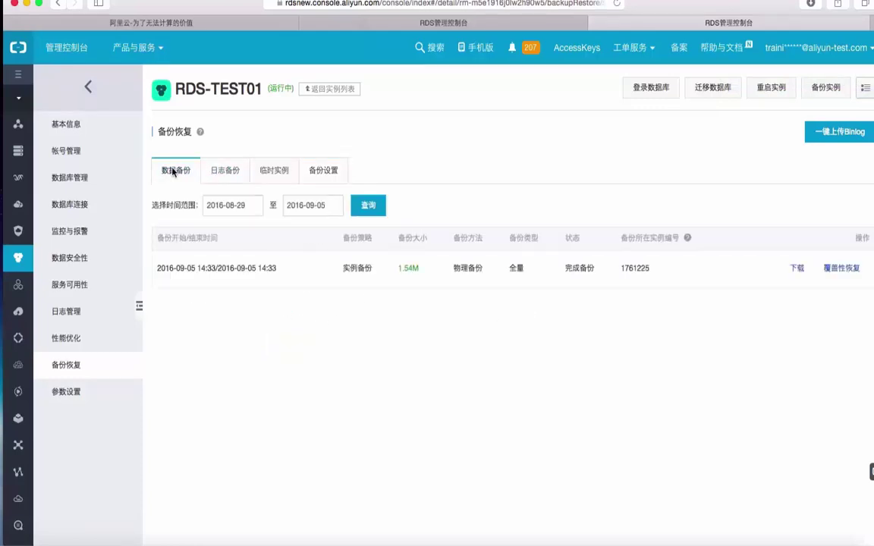
# - Reopen RDS-TEST01 from the instance list, preview and dismiss its restart confirmation, and check the temporary backup task's progress
pyautogui.click(88, 91)
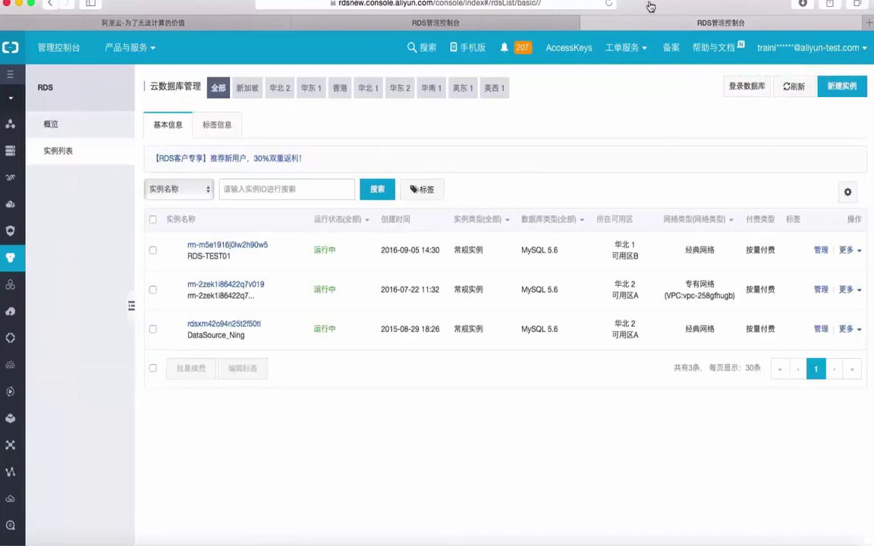
pyautogui.click(204, 245)
pyautogui.click(753, 89)
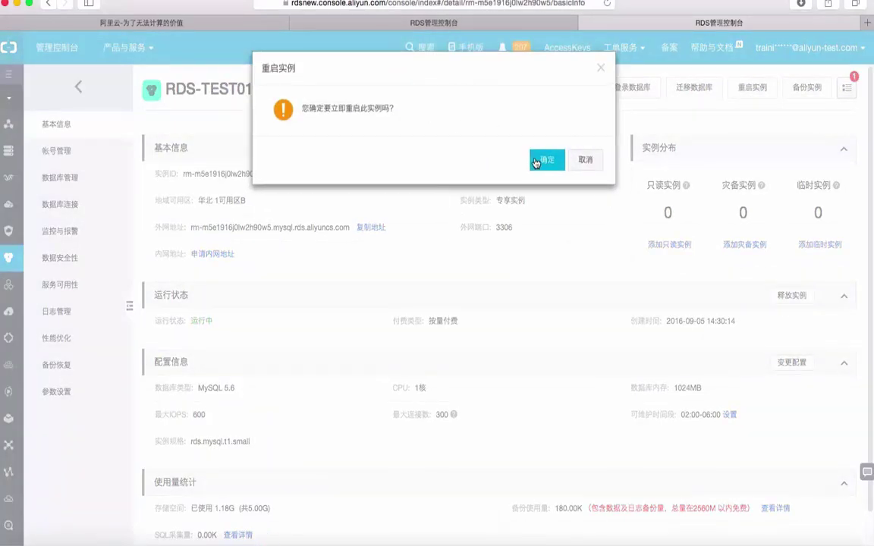
pyautogui.click(602, 69)
pyautogui.click(848, 89)
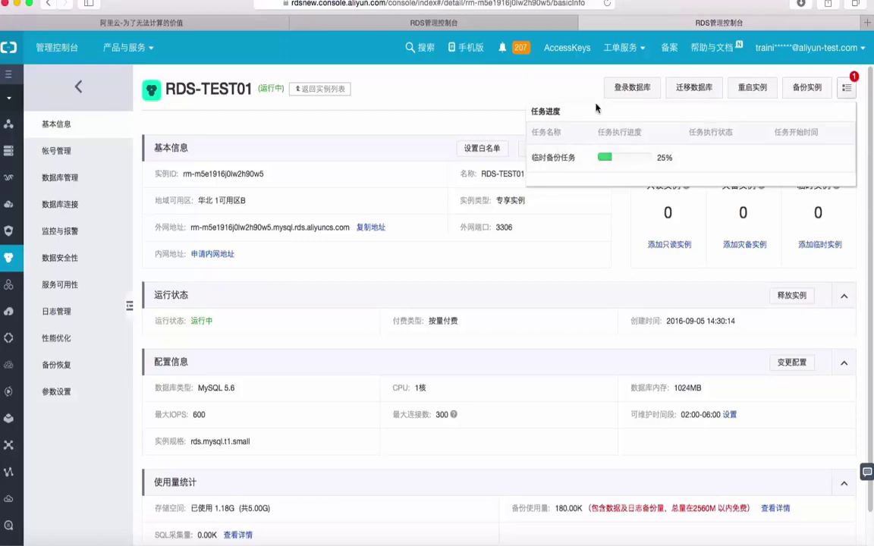
pyautogui.click(474, 84)
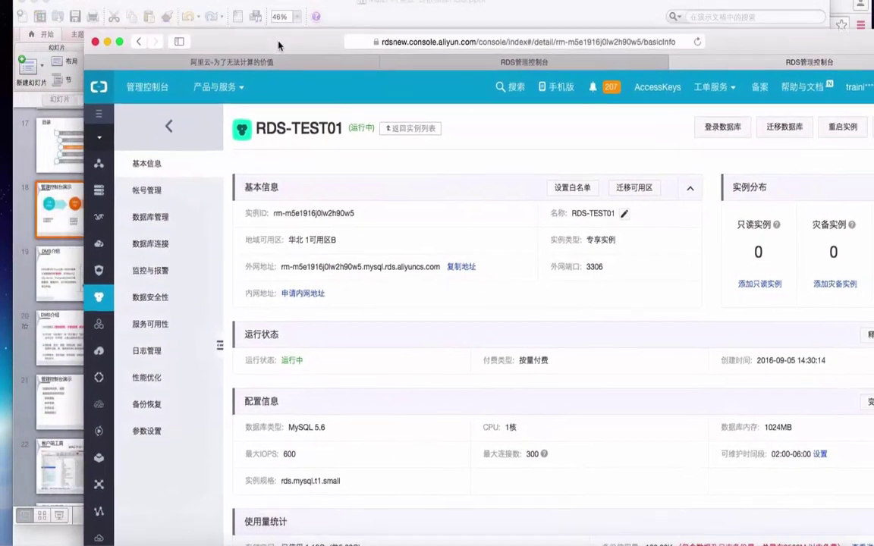
# - Switch to the PowerPoint presentation and start the slide show from slide 19, DMS介绍
pyautogui.click(385, 17)
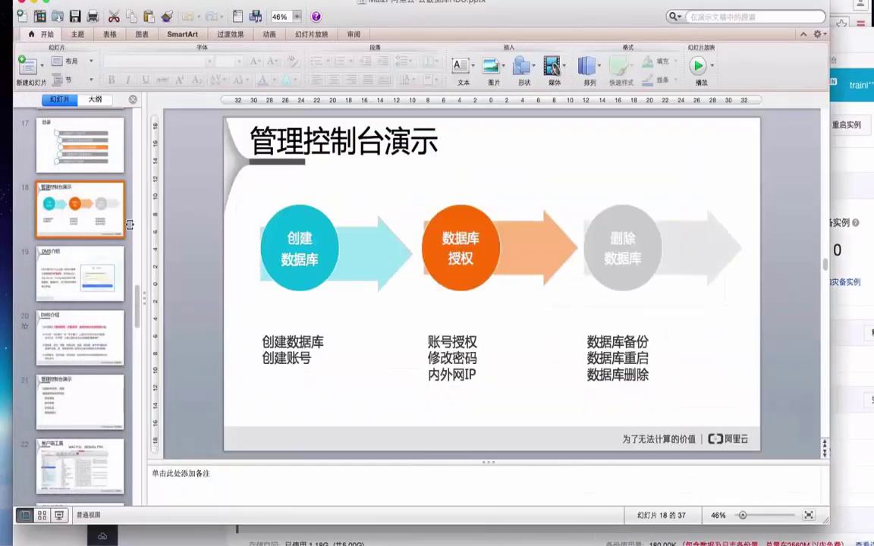
pyautogui.click(81, 267)
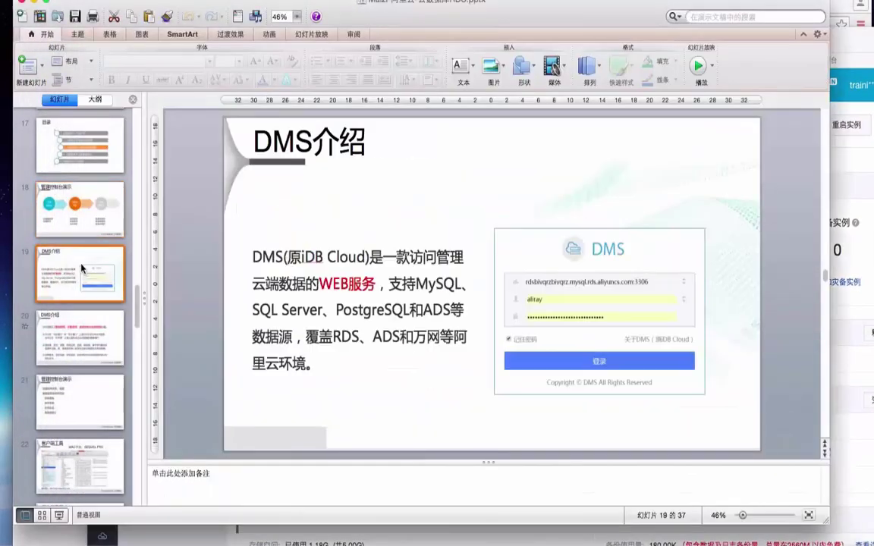
pyautogui.click(59, 516)
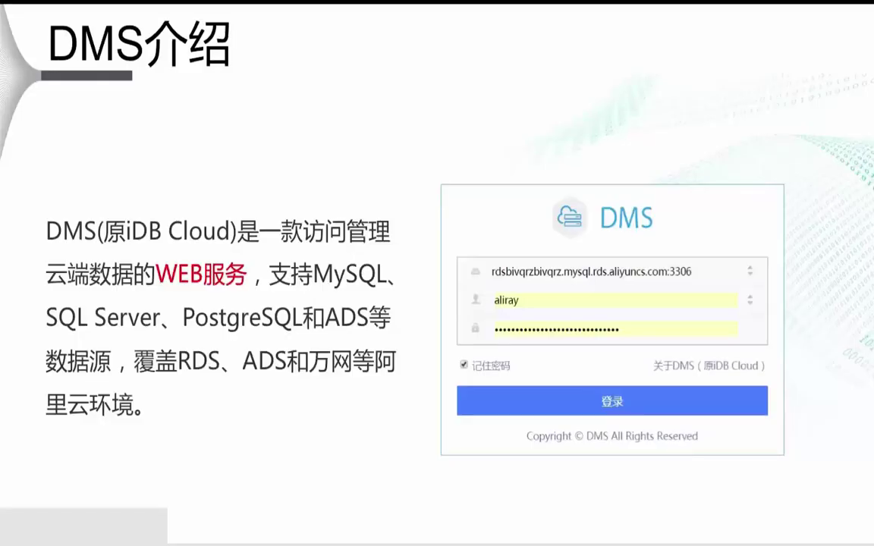
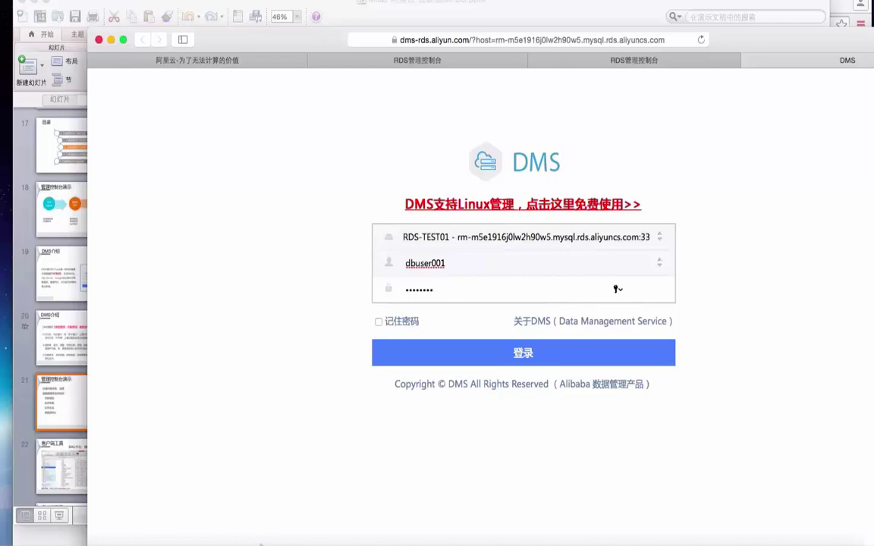
# - Log in to DMS for RDS-TEST01 as dbuser001 with 记住密码 enabled, and store the password in Safari
pyautogui.click(379, 322)
pyautogui.click(421, 356)
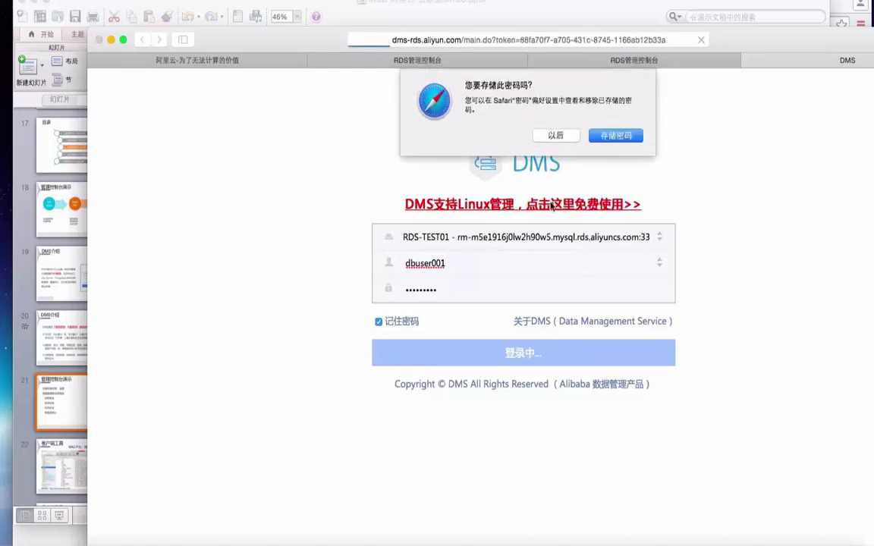
pyautogui.click(630, 136)
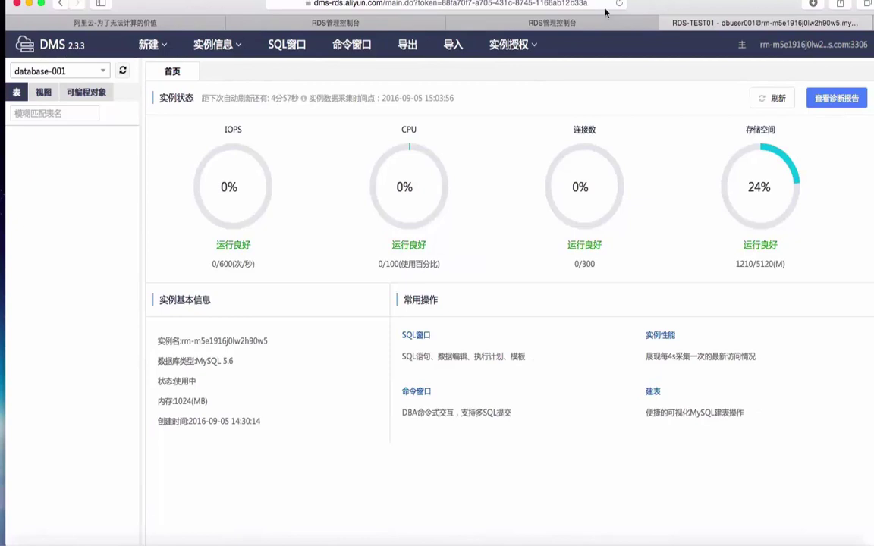
# - Open a SQL window (SQL窗口) for database-001 and view the list of databases available on the instance
pyautogui.moveTo(483, 64)
pyautogui.click(293, 47)
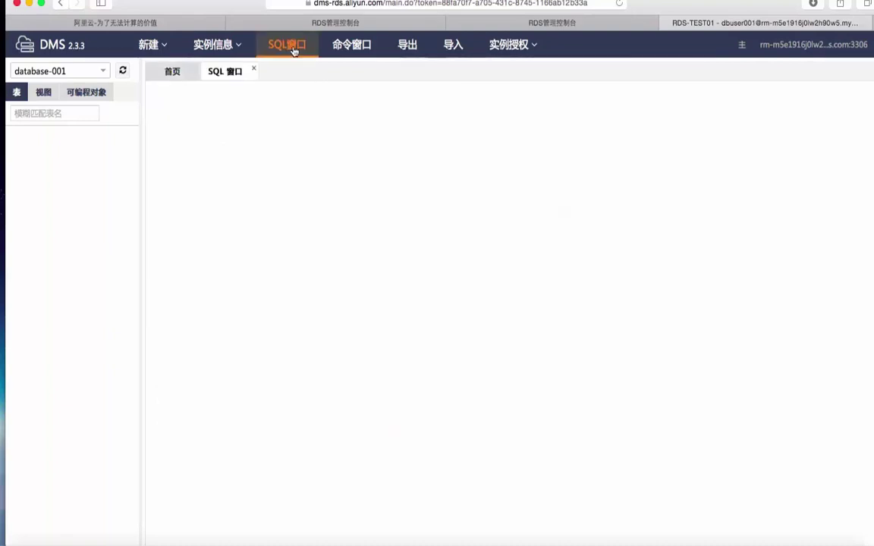
pyautogui.click(103, 72)
pyautogui.click(103, 73)
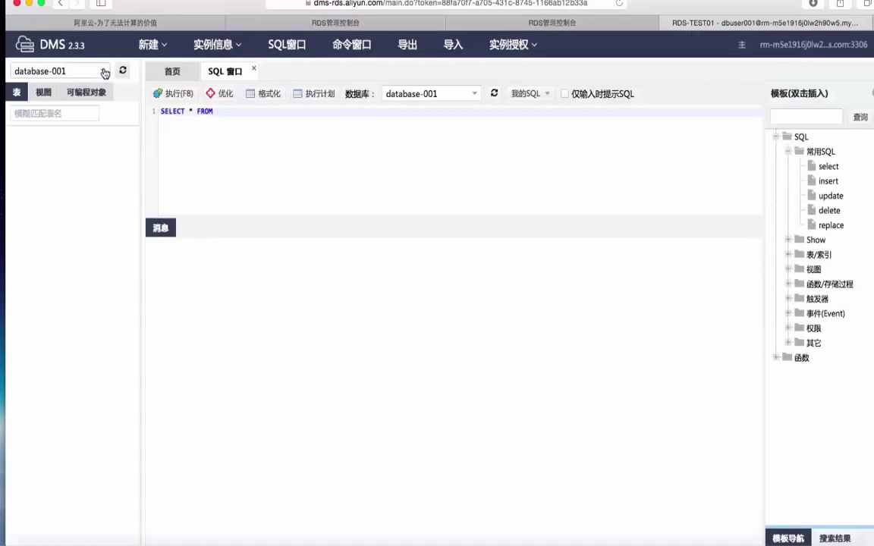
pyautogui.click(104, 73)
pyautogui.click(105, 73)
pyautogui.click(105, 73)
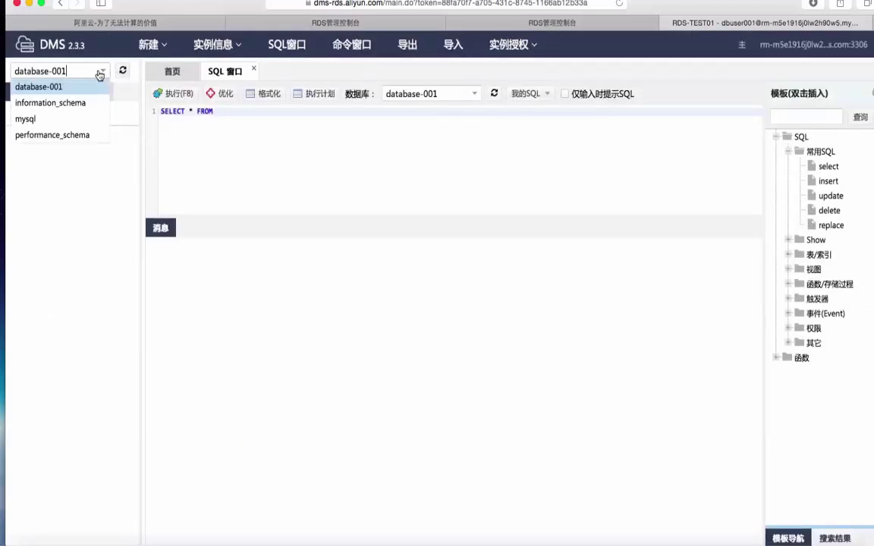
pyautogui.click(209, 162)
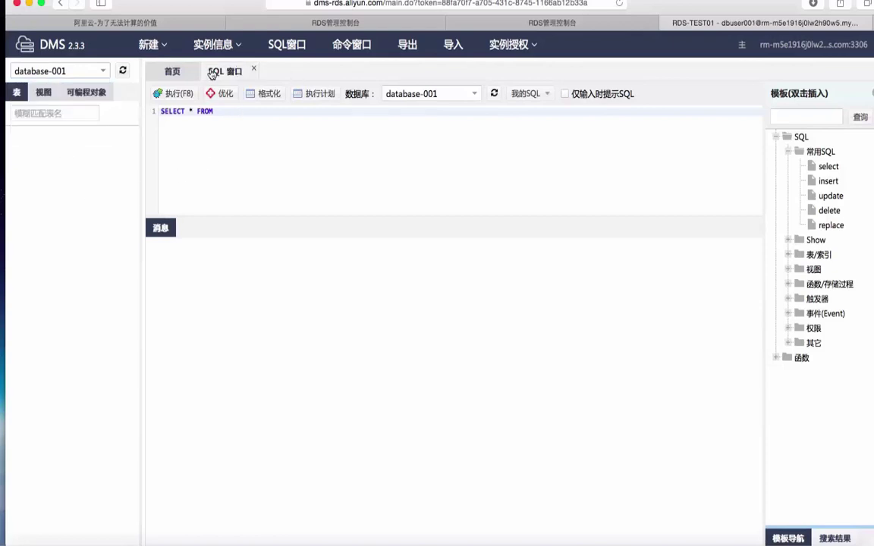
# - Return to the DMS home page (首页) and look through database-001's views, programmable objects and tables
pyautogui.click(183, 75)
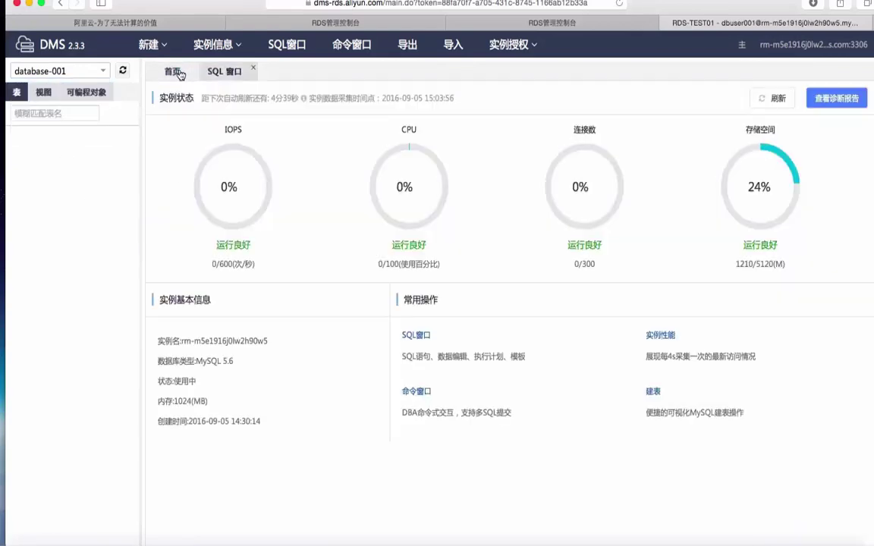
pyautogui.click(44, 95)
pyautogui.click(81, 93)
pyautogui.click(43, 92)
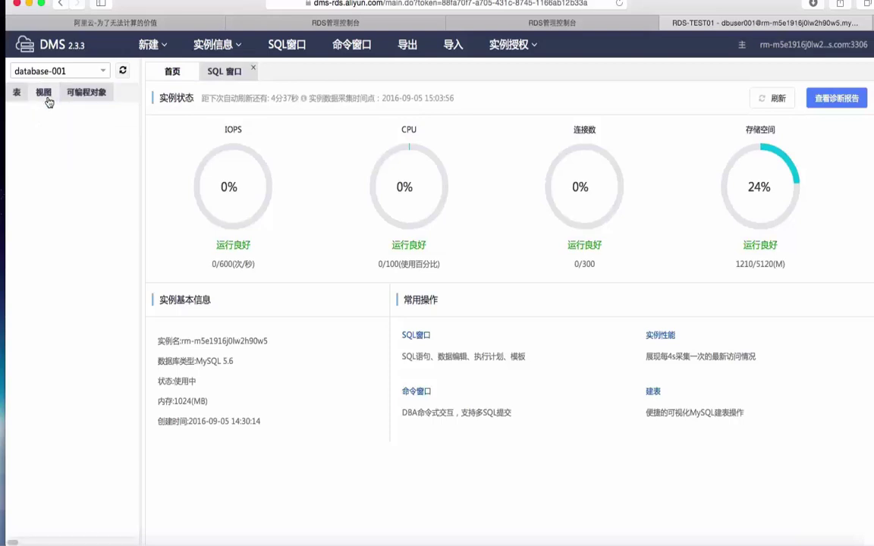
pyautogui.click(17, 92)
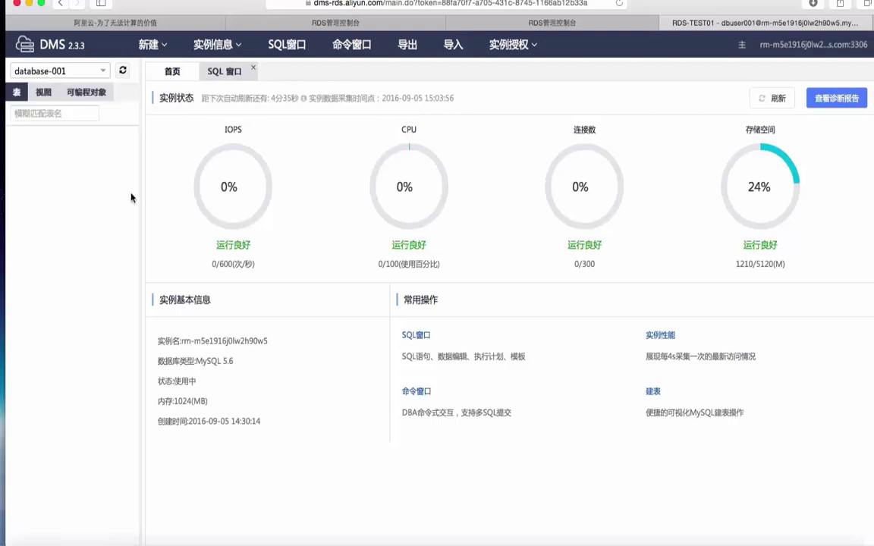
# - Open another SQL window and a command window (命令窗口) for database-001
pyautogui.click(289, 50)
pyautogui.click(354, 52)
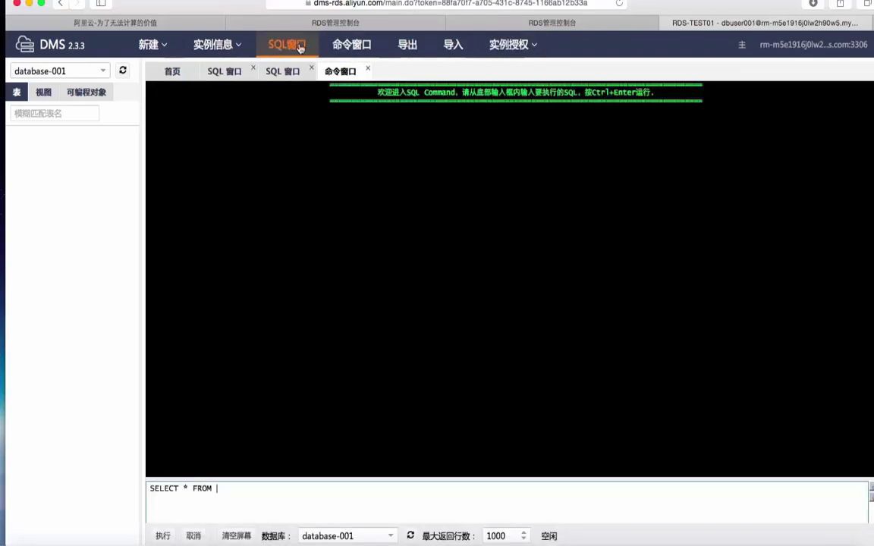
# - View the real-time performance monitor (实时性能) and the E-R diagram (E-R图) for database-001
pyautogui.moveTo(218, 44)
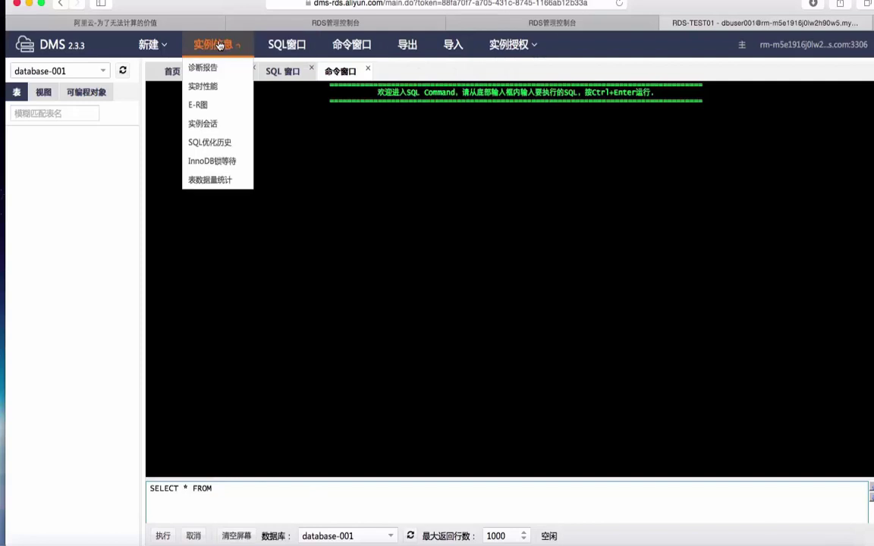
pyautogui.click(203, 85)
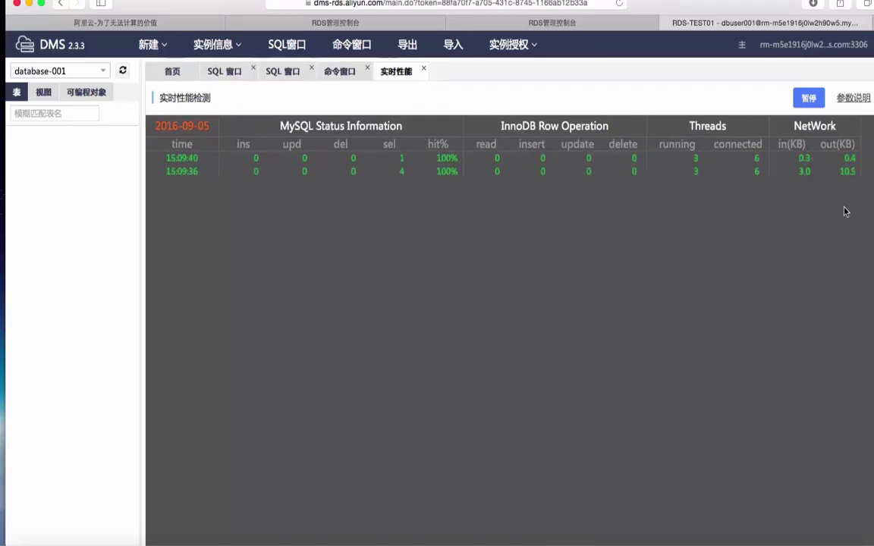
pyautogui.moveTo(852, 98)
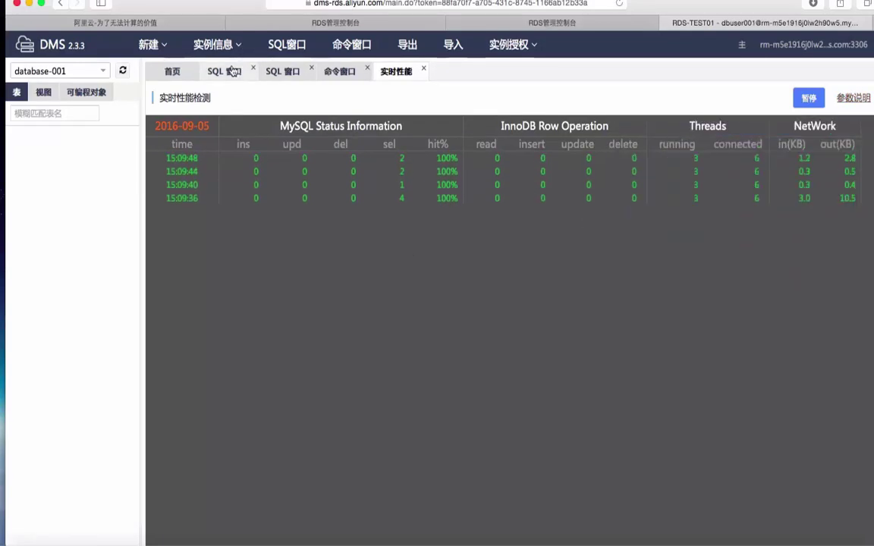
pyautogui.click(213, 44)
pyautogui.click(215, 106)
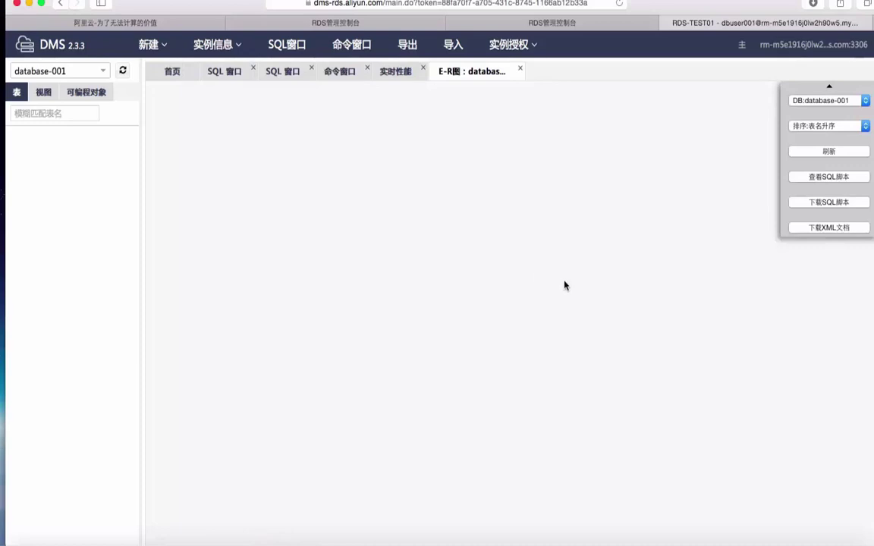
# - View the instance sessions (实例会话) and the table data volume statistics (表数据量统计)
pyautogui.click(221, 45)
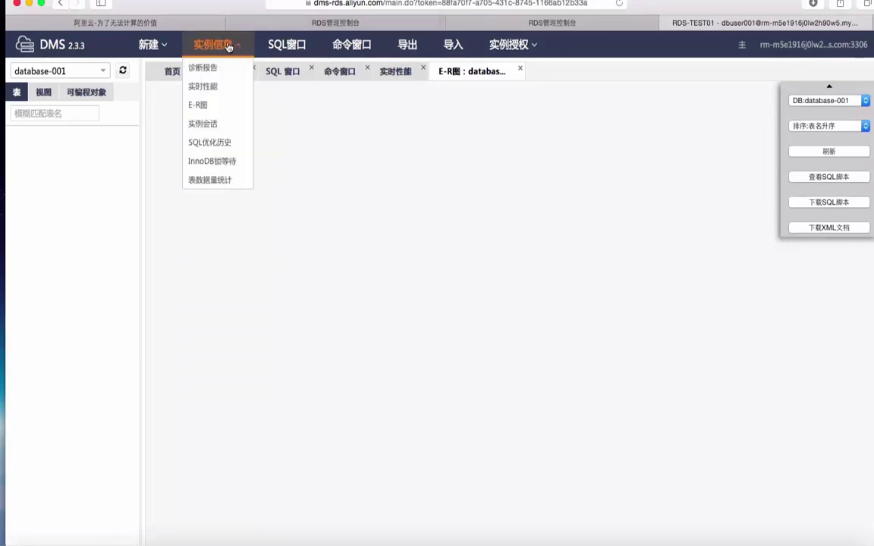
pyautogui.click(211, 122)
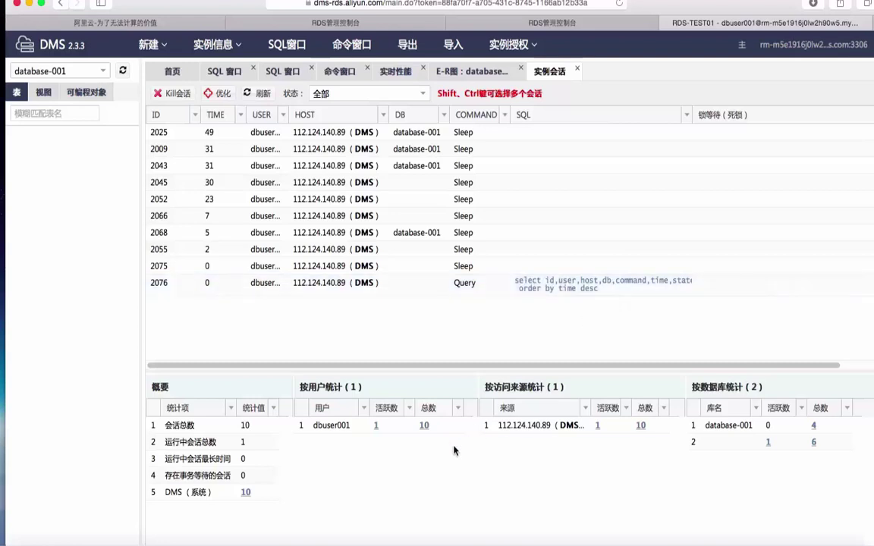
pyautogui.click(230, 51)
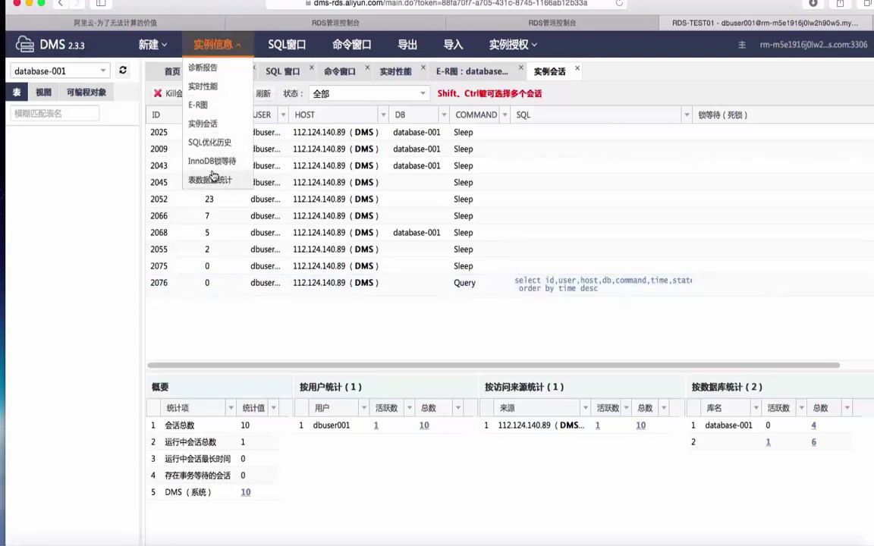
pyautogui.click(228, 180)
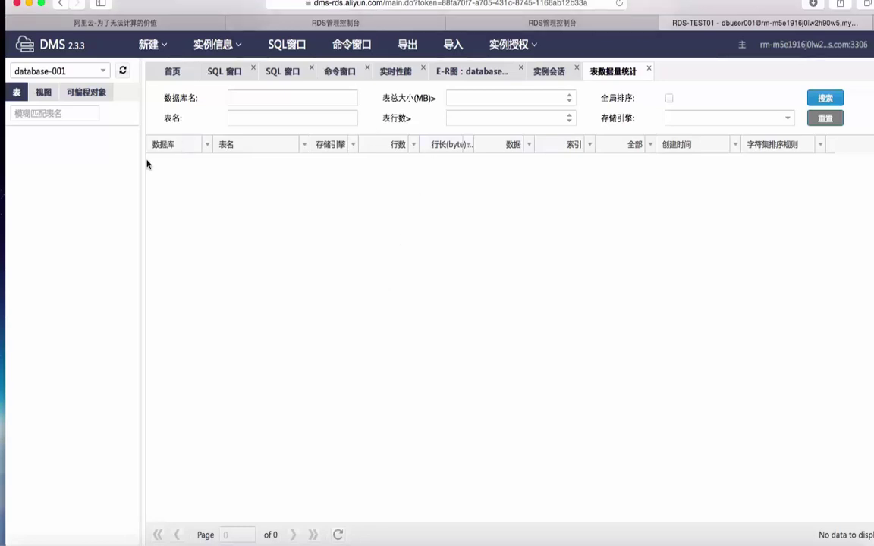
# - Start a new table in database-001 and name its first two columns col1 and col2
pyautogui.click(152, 70)
pyautogui.moveTo(144, 42)
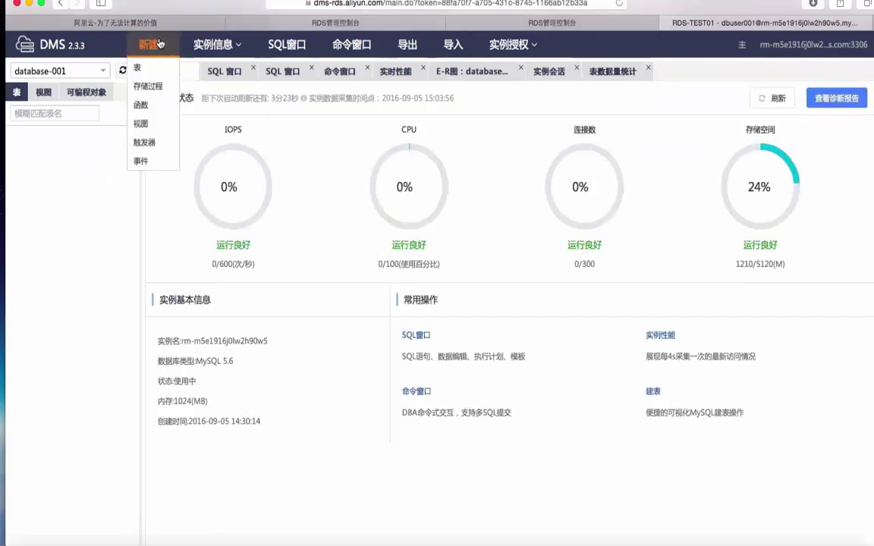
pyautogui.click(151, 69)
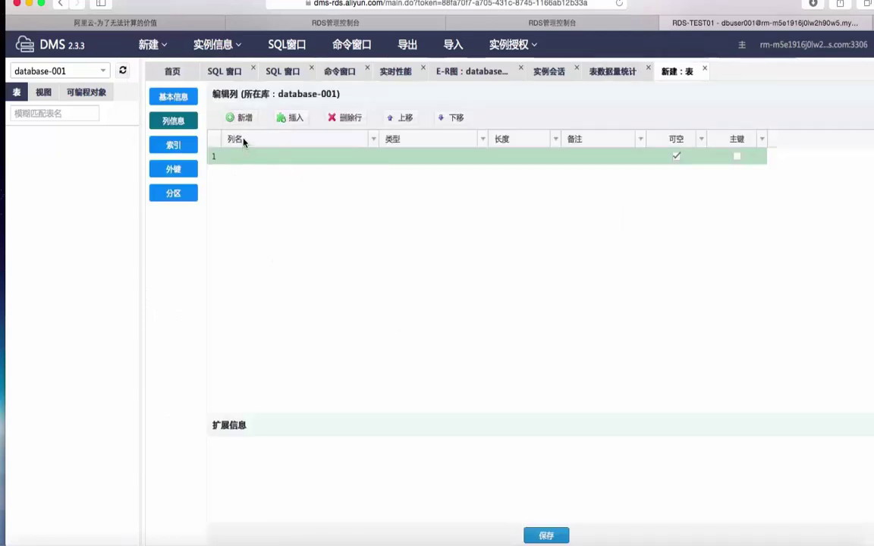
pyautogui.click(245, 119)
pyautogui.click(276, 156)
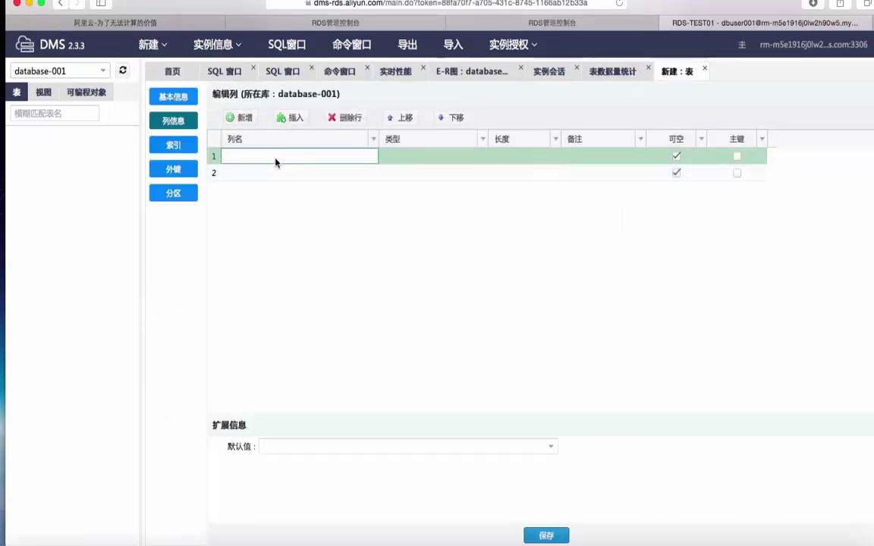
pyautogui.write('clo')
pyautogui.click(268, 177)
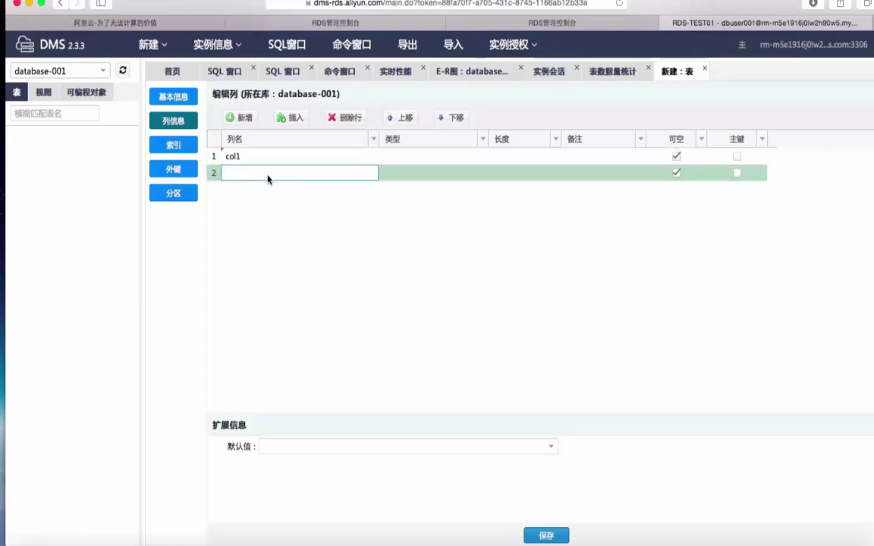
pyautogui.write('col2')
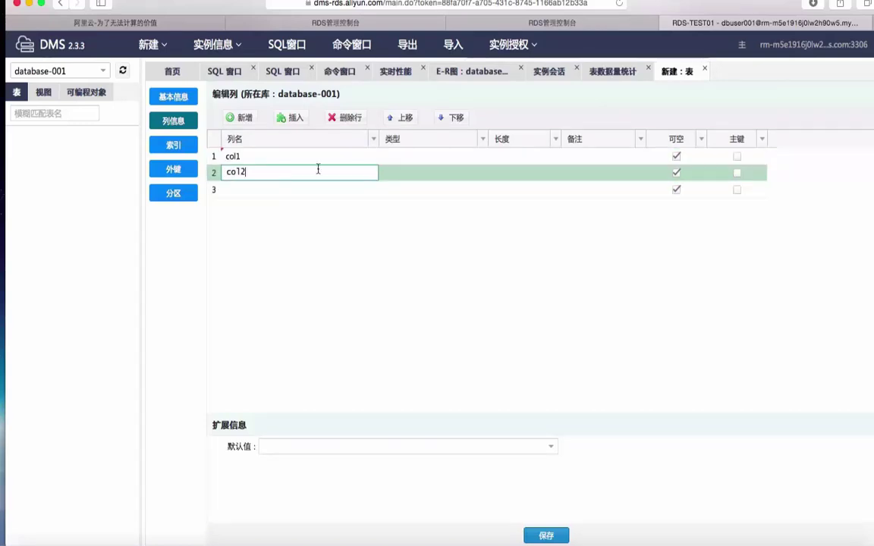
# - Set the data type of both col1 and col2 to int
pyautogui.click(406, 156)
pyautogui.click(477, 161)
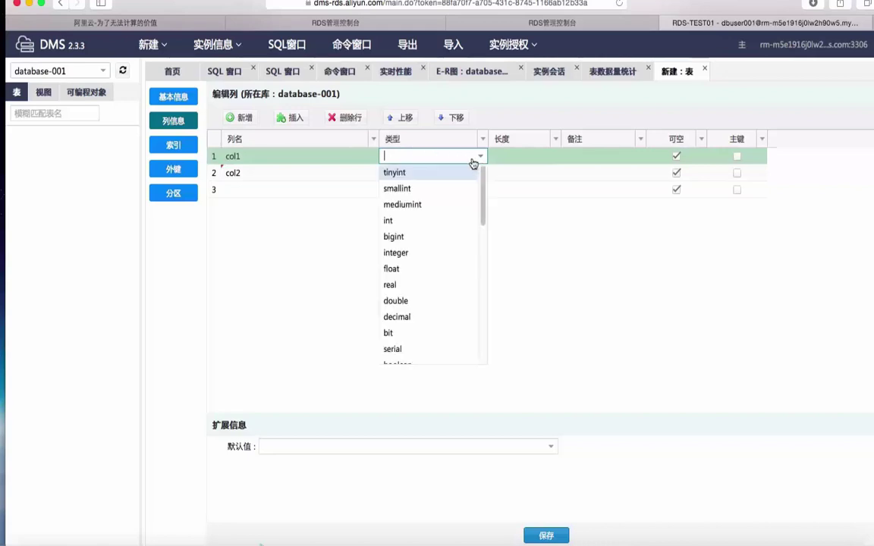
pyautogui.click(390, 220)
pyautogui.click(460, 177)
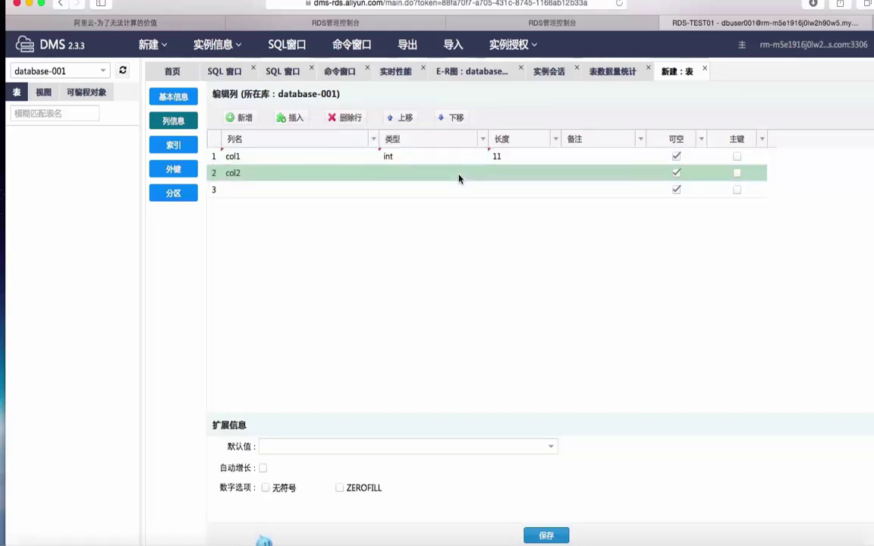
pyautogui.click(483, 177)
pyautogui.click(479, 174)
pyautogui.click(407, 237)
# - Save the new table as table001 and submit the generated CREATE TABLE statement
pyautogui.click(545, 535)
pyautogui.click(484, 306)
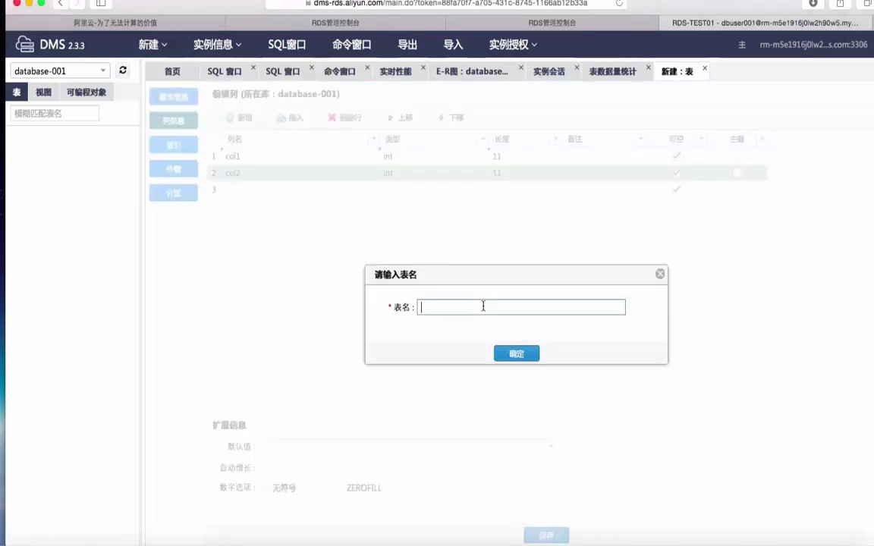
pyautogui.write('table001')
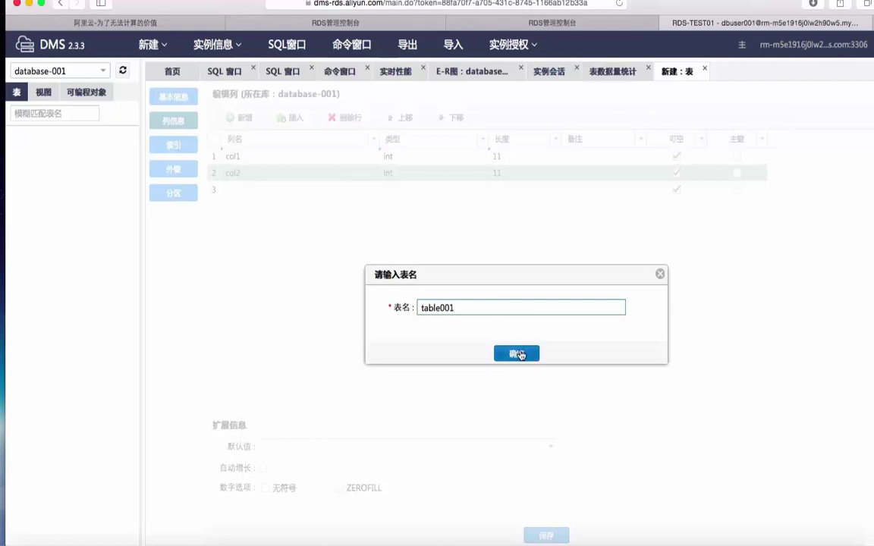
pyautogui.click(517, 353)
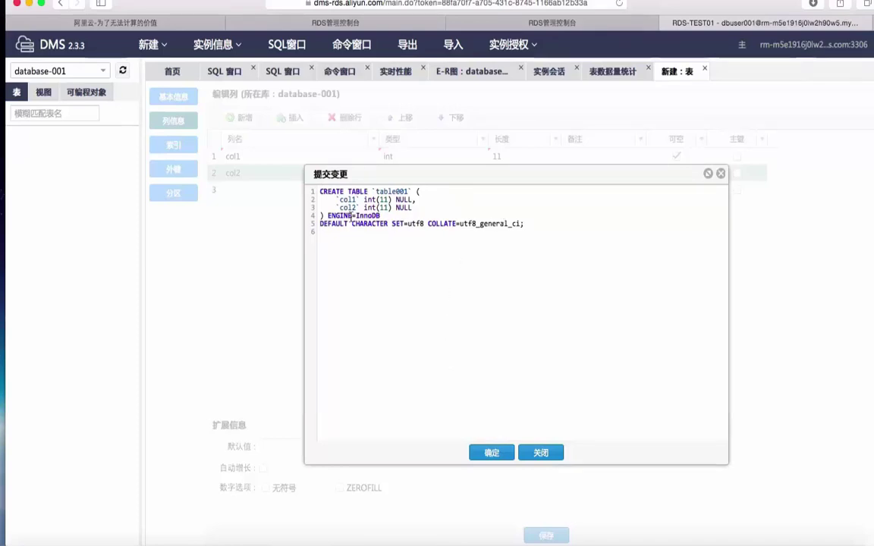
pyautogui.click(501, 455)
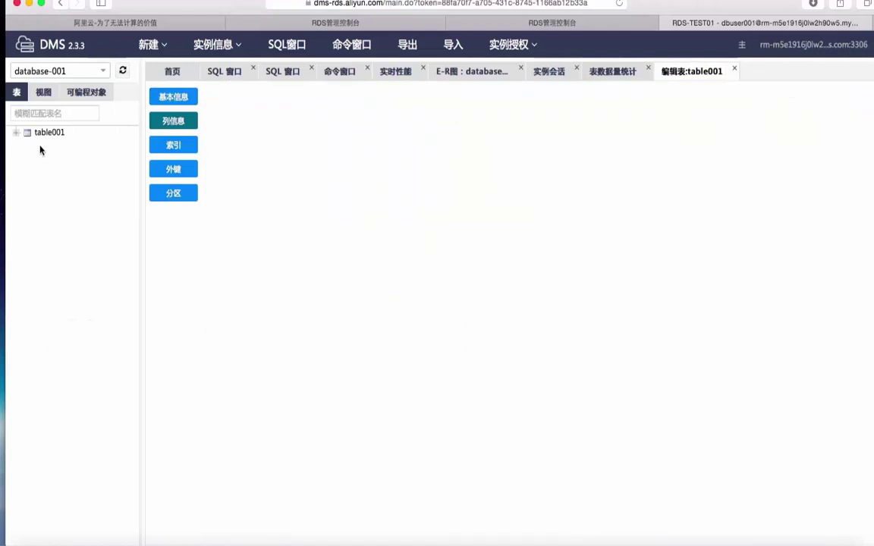
# - Open table001's data, expand its column list and check the field actions offered for col1
pyautogui.rightClick(46, 133)
pyautogui.click(56, 165)
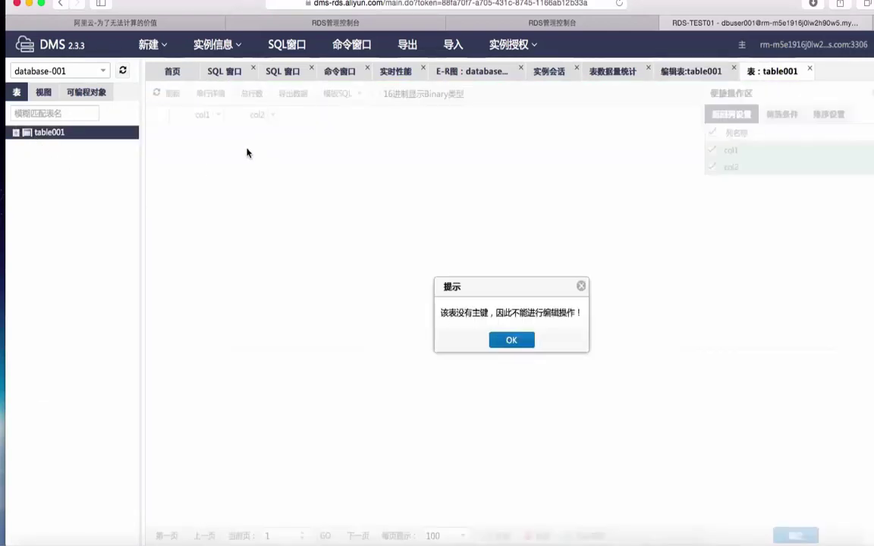
pyautogui.click(515, 341)
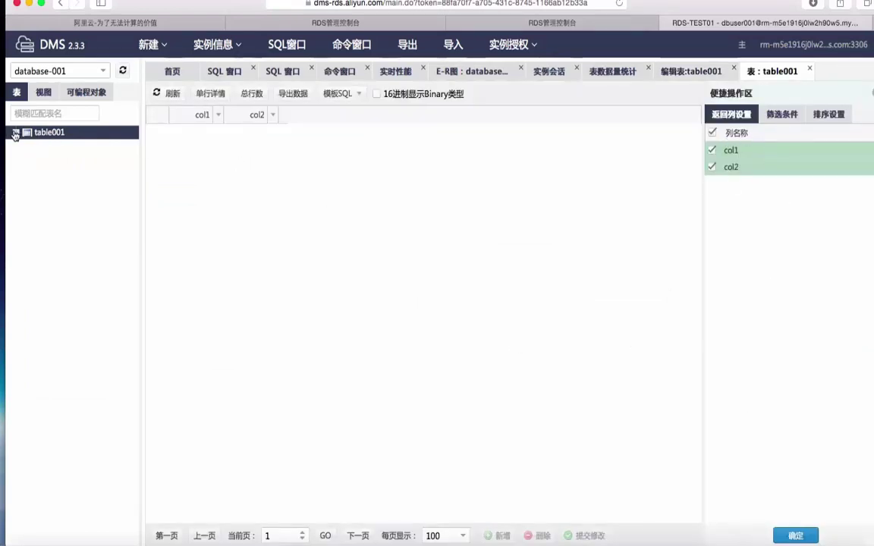
pyautogui.doubleClick(35, 135)
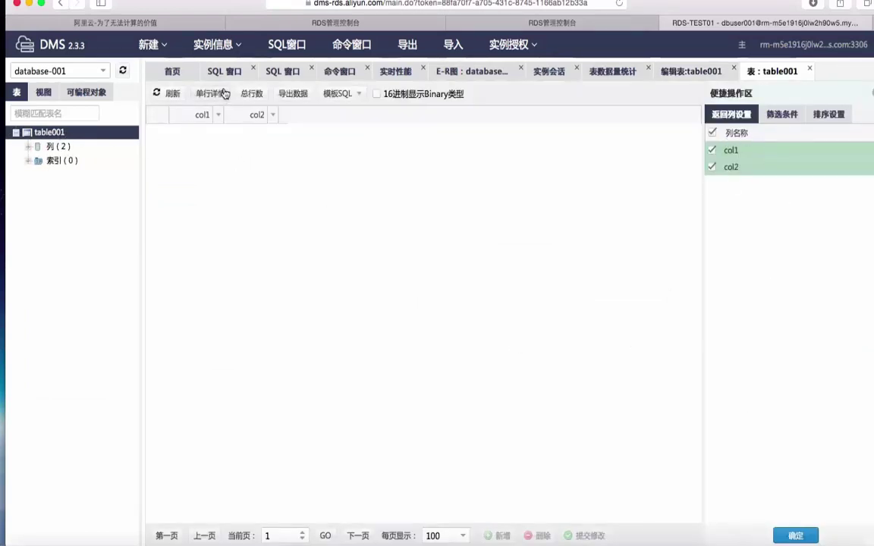
pyautogui.doubleClick(33, 147)
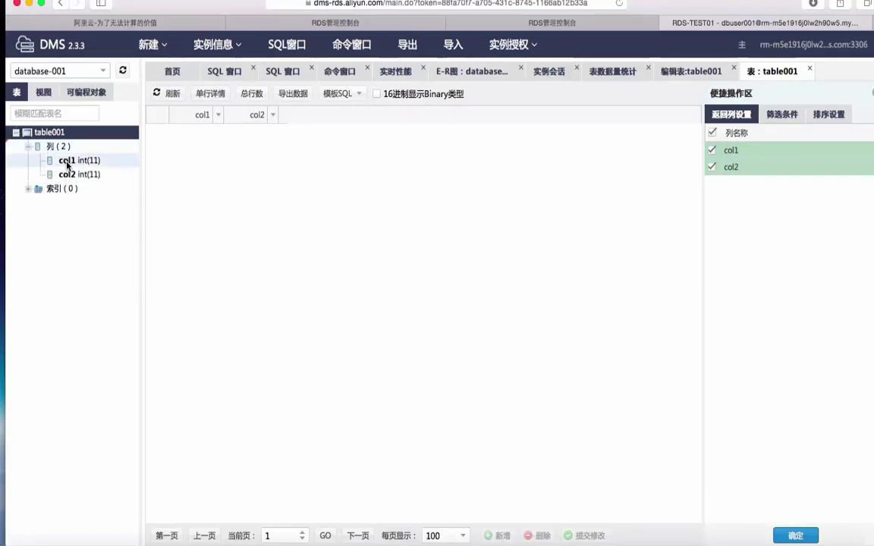
pyautogui.rightClick(66, 162)
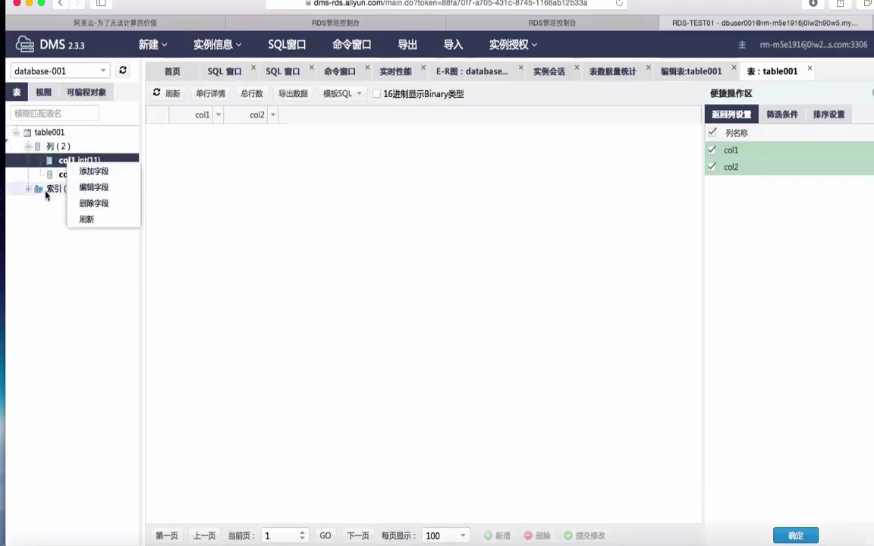
# - Start a new index on table001 and include column col1 in it, leaving the prefix length empty
pyautogui.rightClick(30, 195)
pyautogui.click(47, 190)
pyautogui.rightClick(59, 190)
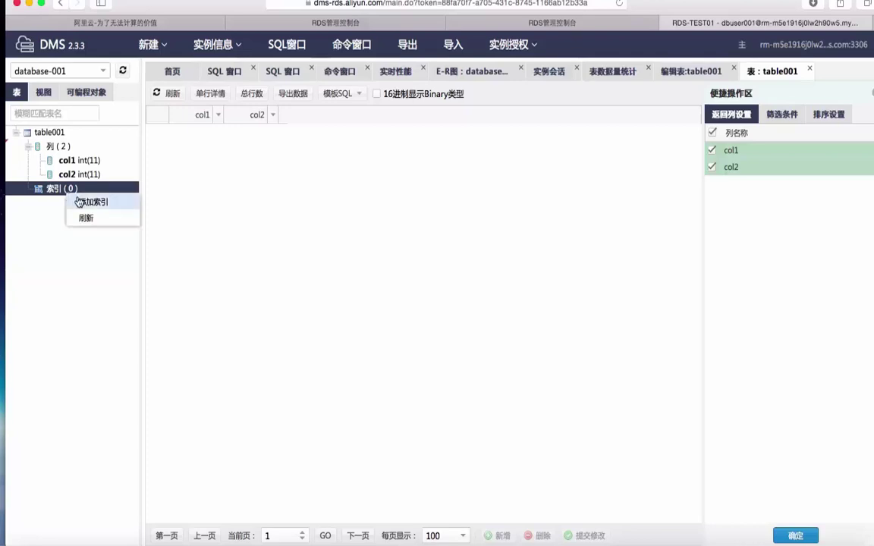
pyautogui.click(77, 201)
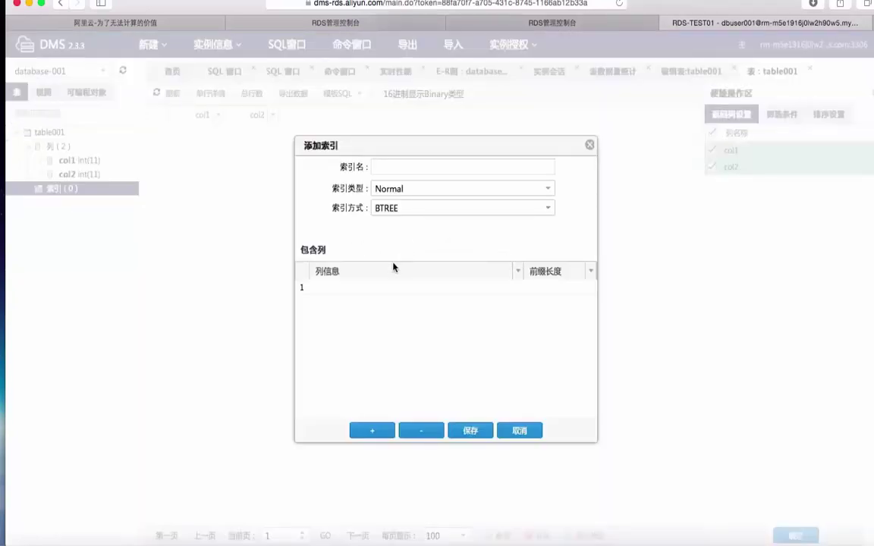
pyautogui.click(365, 288)
pyautogui.click(515, 291)
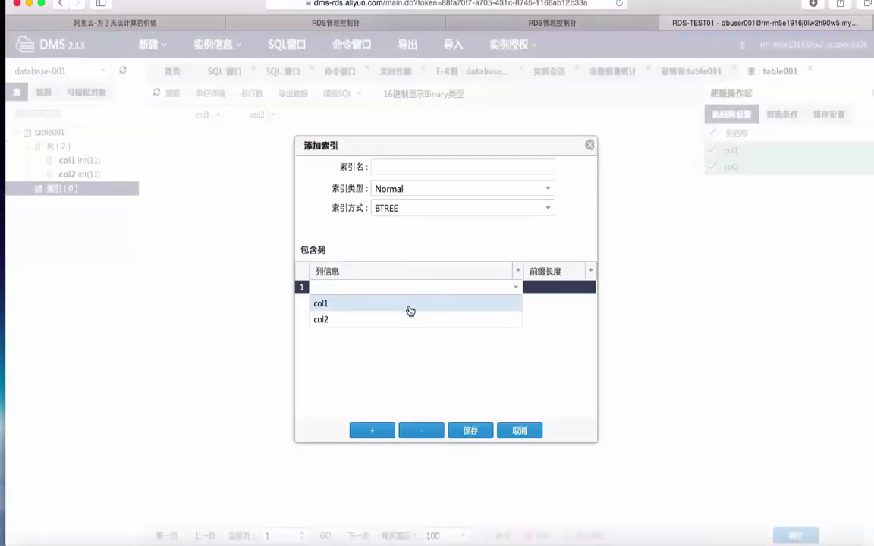
pyautogui.click(410, 305)
pyautogui.click(557, 292)
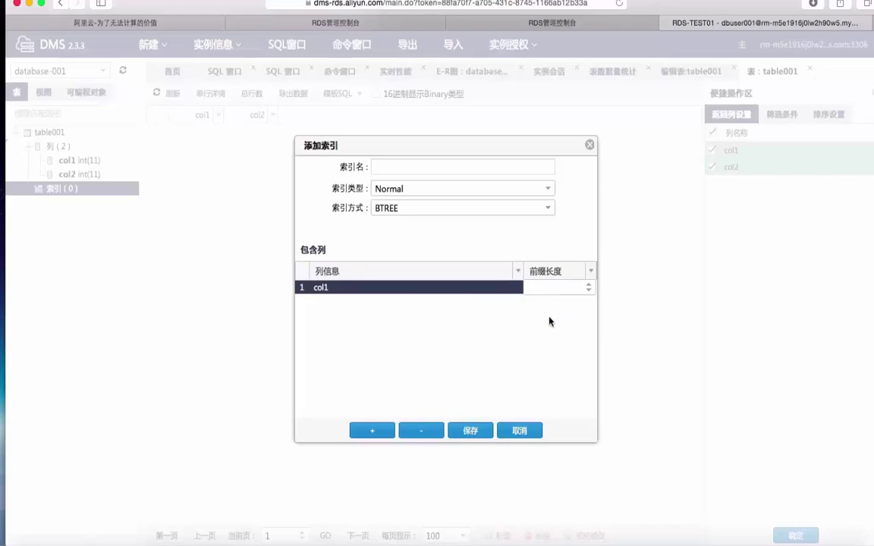
# - Set the index type to 主键 (primary key), save the index and execute the generated ALTER TABLE statement
pyautogui.click(549, 189)
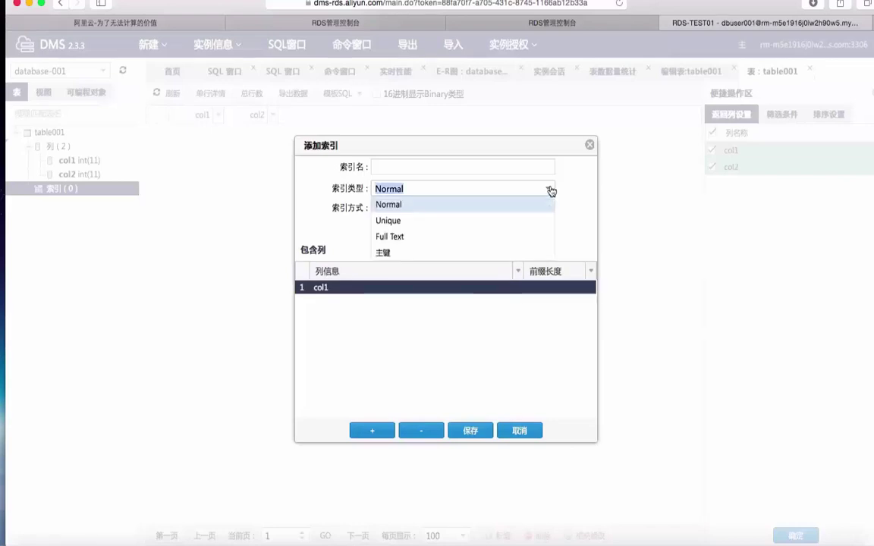
pyautogui.click(433, 252)
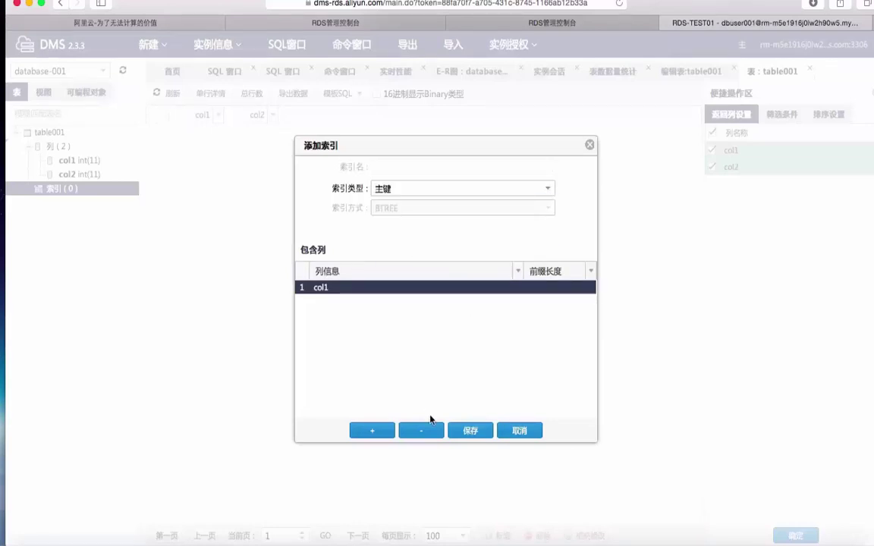
pyautogui.click(470, 430)
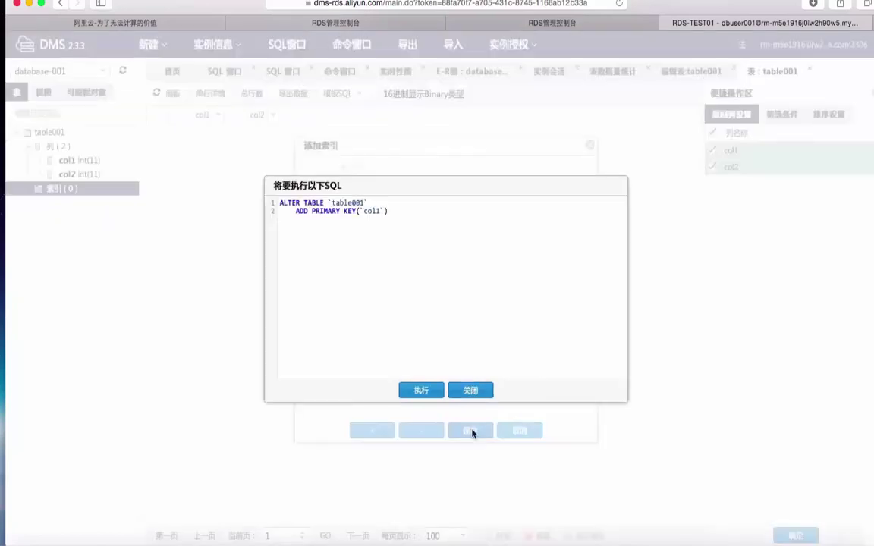
pyautogui.click(422, 390)
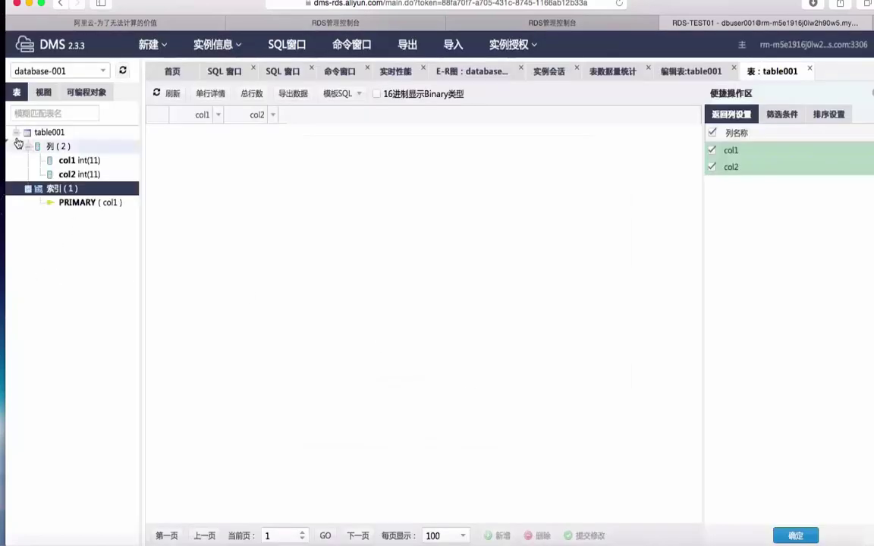
# - Open table001's data again and apply the returned-column settings with col1 and col2 selected
pyautogui.rightClick(50, 135)
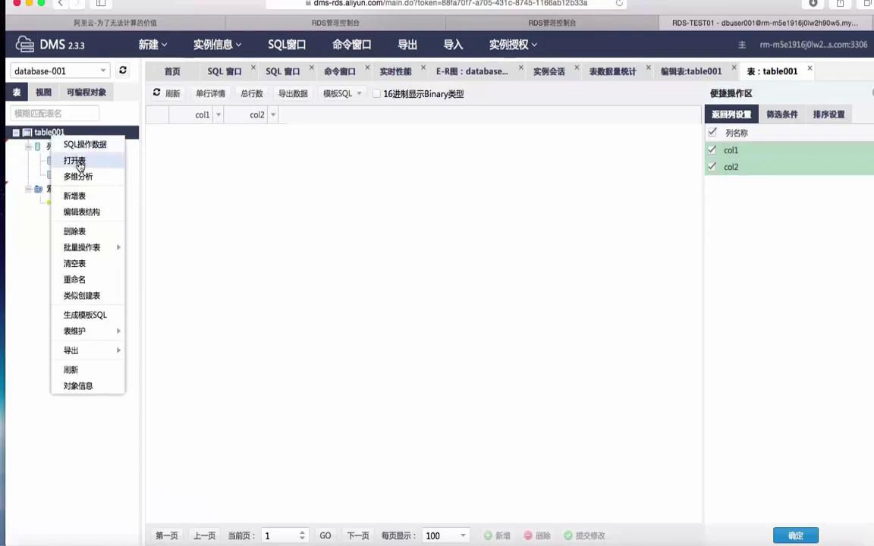
pyautogui.click(74, 160)
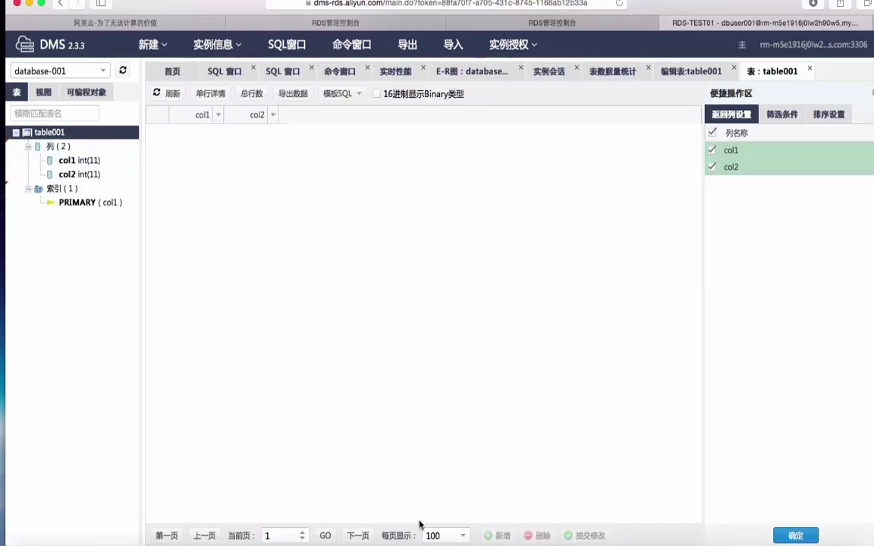
pyautogui.click(793, 535)
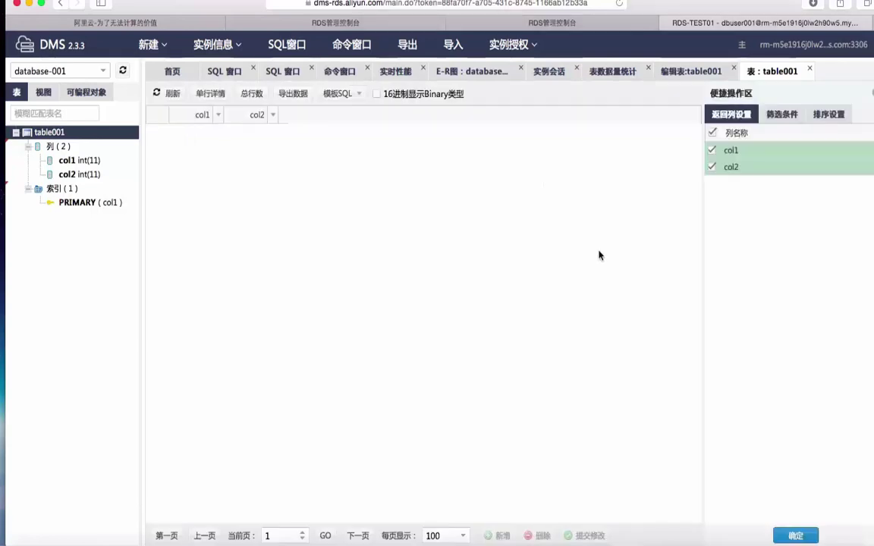
# - Close the open data and structure-editing pages of table001 and open the table's data afresh
pyautogui.click(734, 69)
pyautogui.click(725, 69)
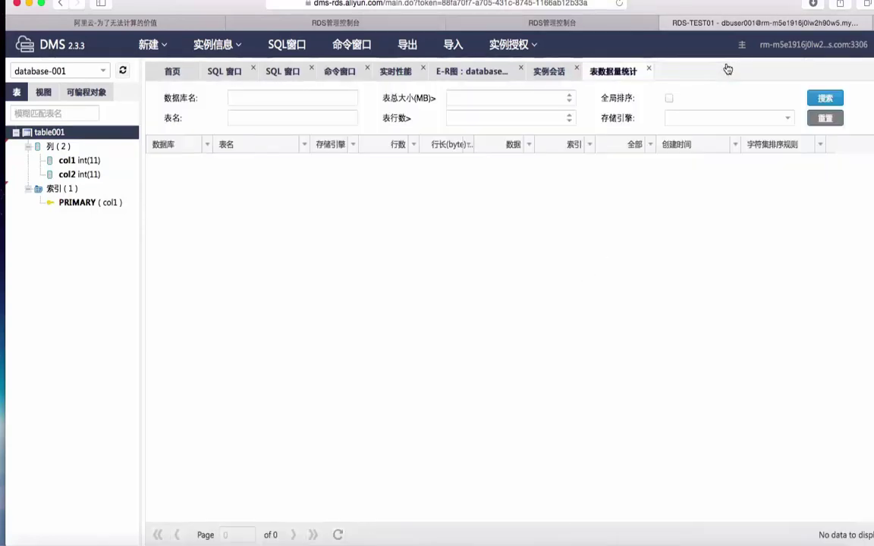
pyautogui.rightClick(47, 134)
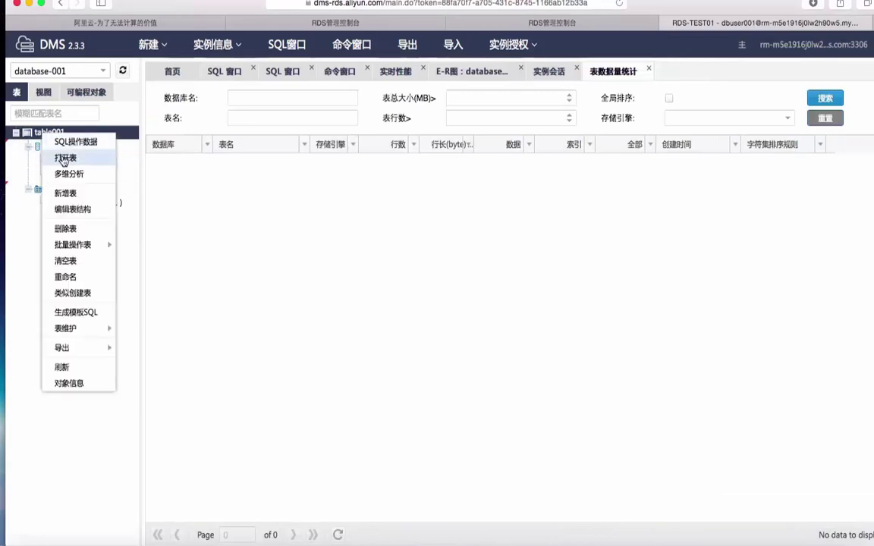
pyautogui.click(65, 158)
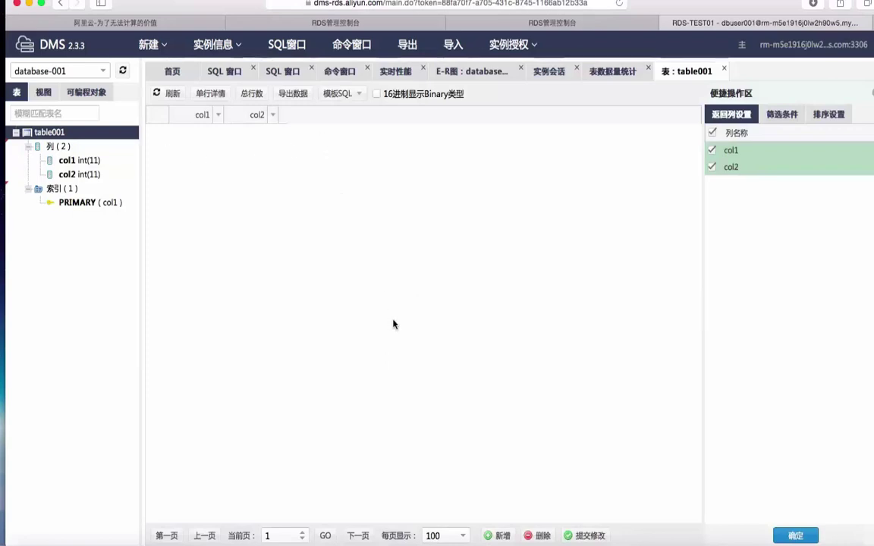
# - Add a row to table001 with col1 set to 1 and col2 set to 11
pyautogui.click(499, 534)
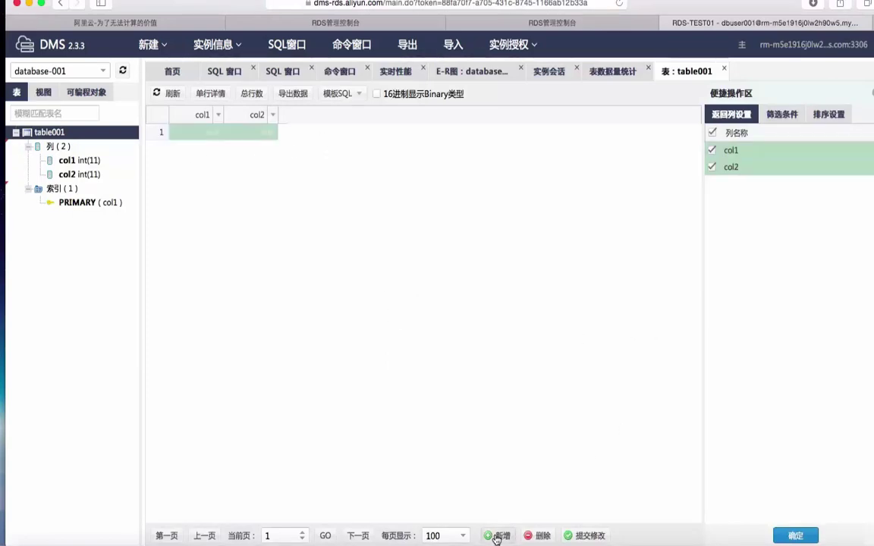
pyautogui.click(197, 136)
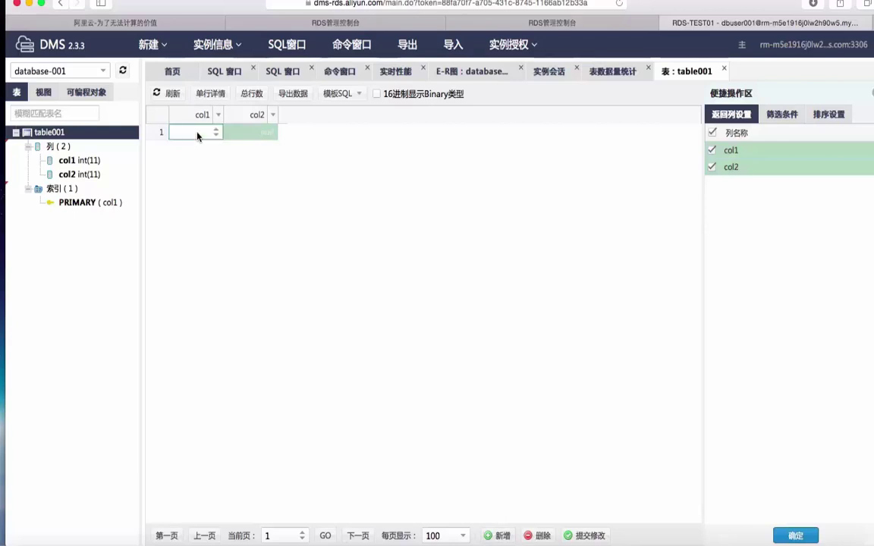
pyautogui.write('1')
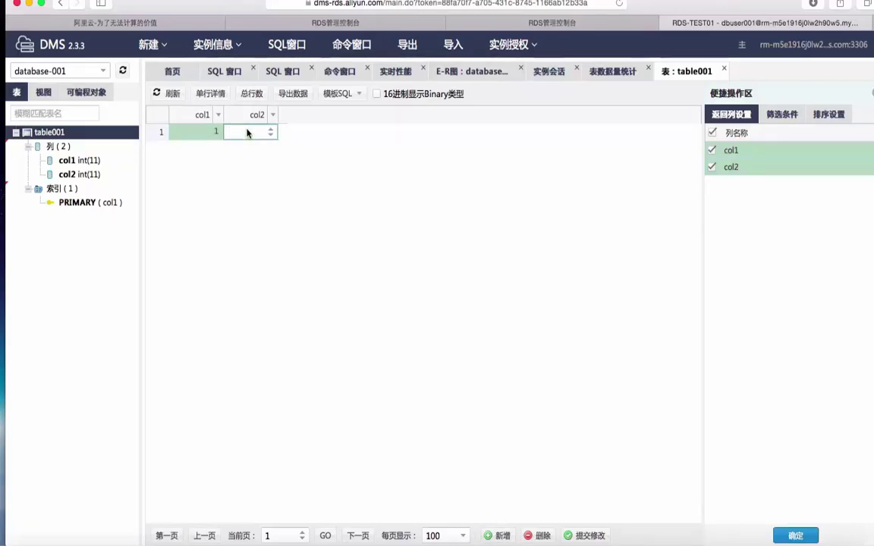
pyautogui.write('11')
pyautogui.click(323, 238)
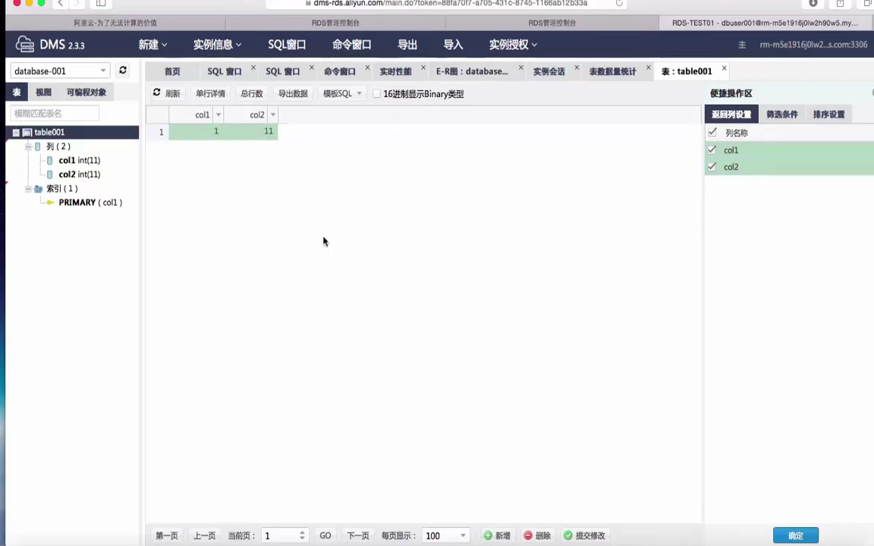
# - Add a second row to table001 with col1 set to 2 and col2 set to 22
pyautogui.click(498, 535)
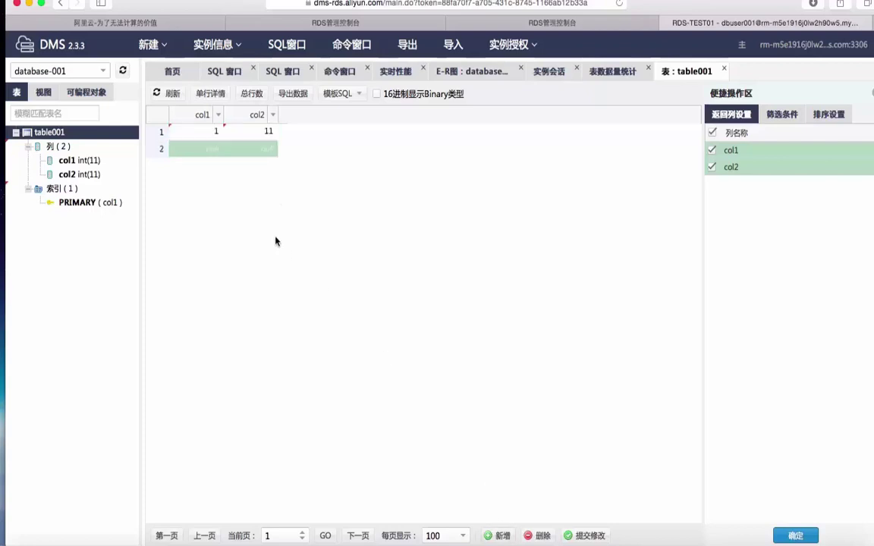
pyautogui.click(210, 148)
pyautogui.write('2')
pyautogui.click(258, 149)
pyautogui.write('22')
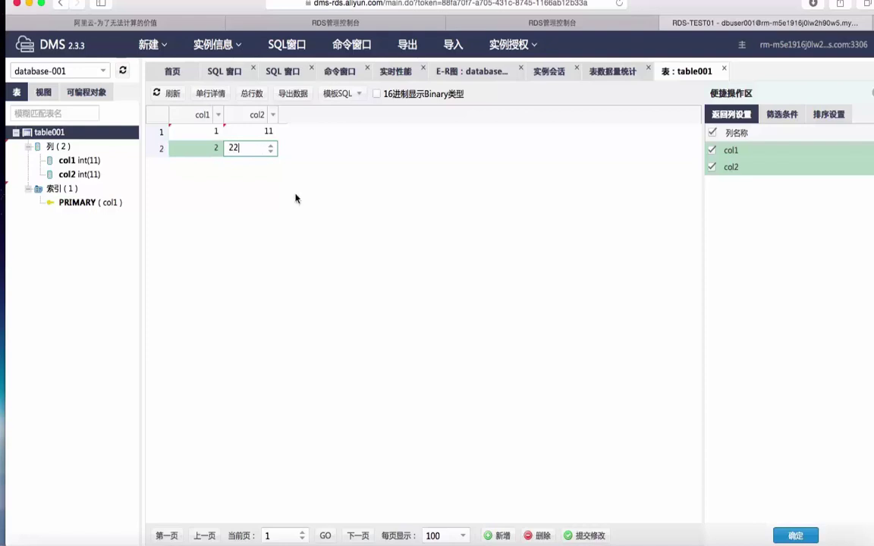
pyautogui.press('Return')
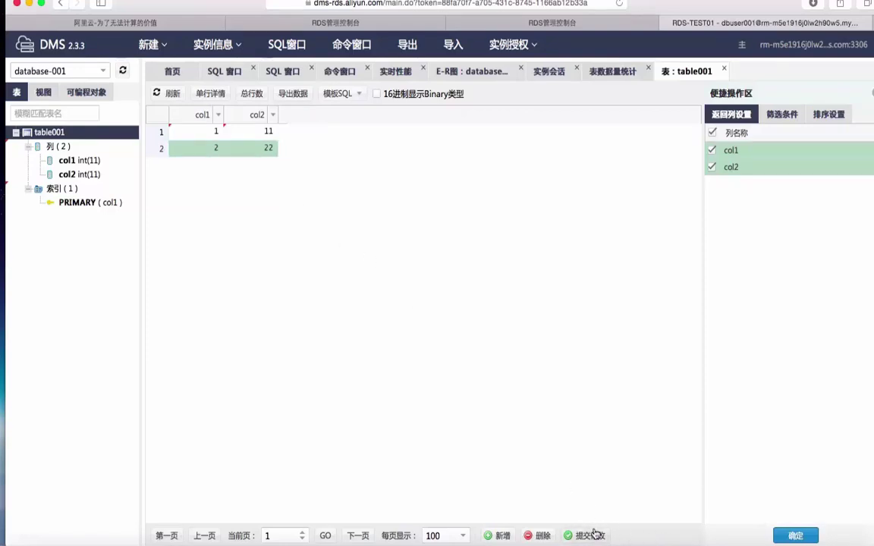
# - Submit the new rows of table001, review the generated INSERT statements and confirm their execution
pyautogui.click(589, 536)
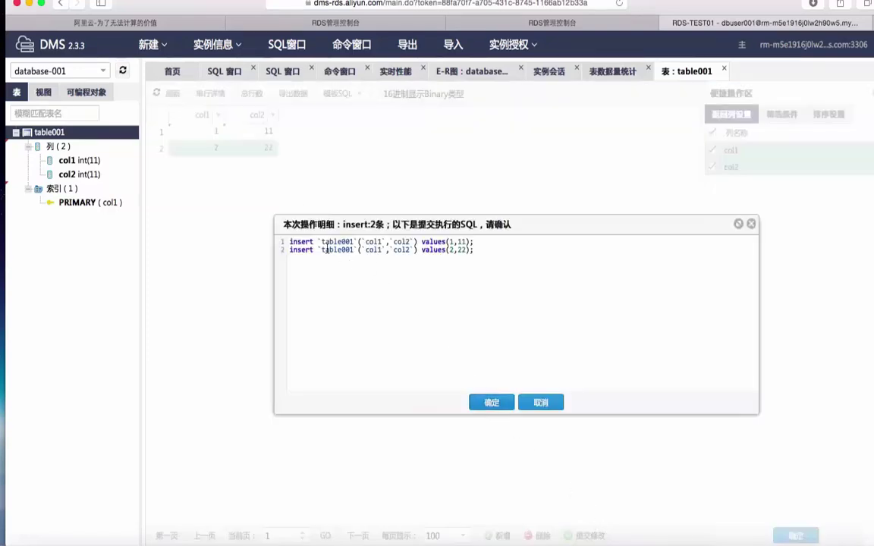
pyautogui.moveTo(287, 239); pyautogui.dragTo(453, 257)
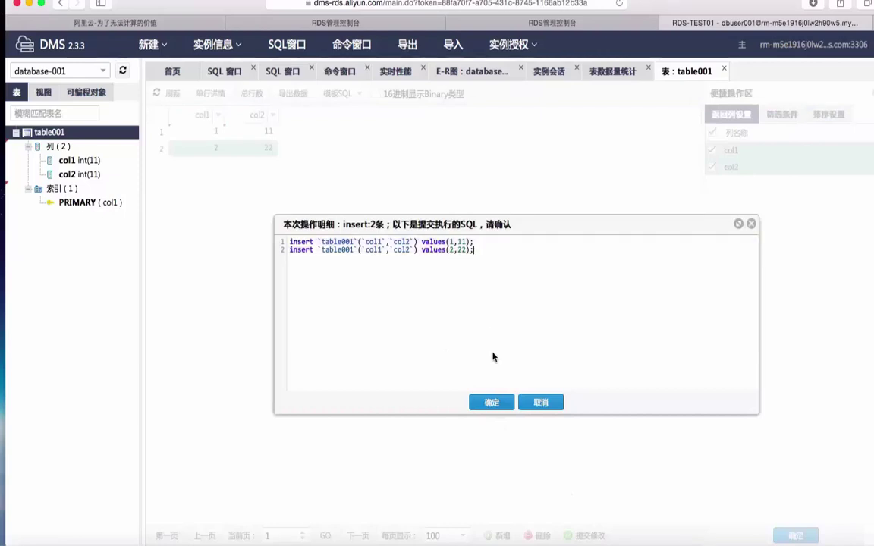
pyautogui.click(489, 404)
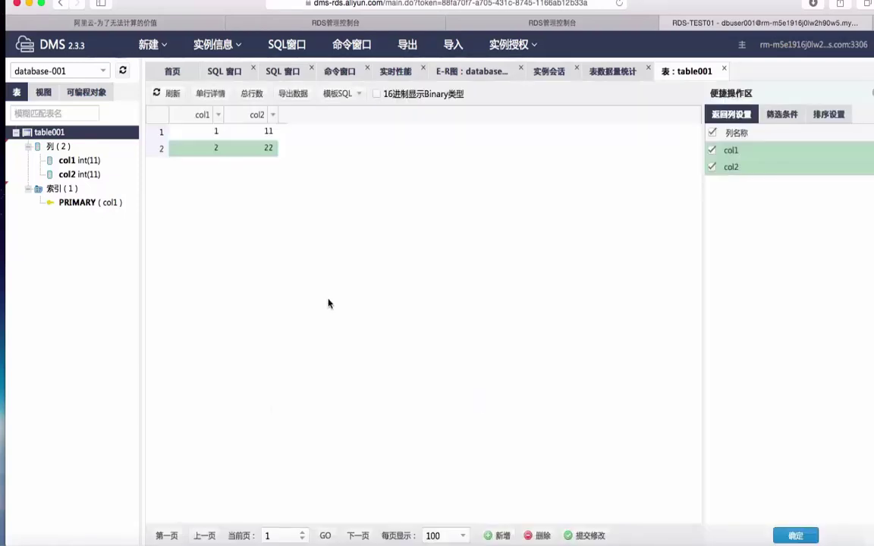
# - Check the col2 values in both rows and reapply the returned-column settings with col1 and col2 selected
pyautogui.click(242, 130)
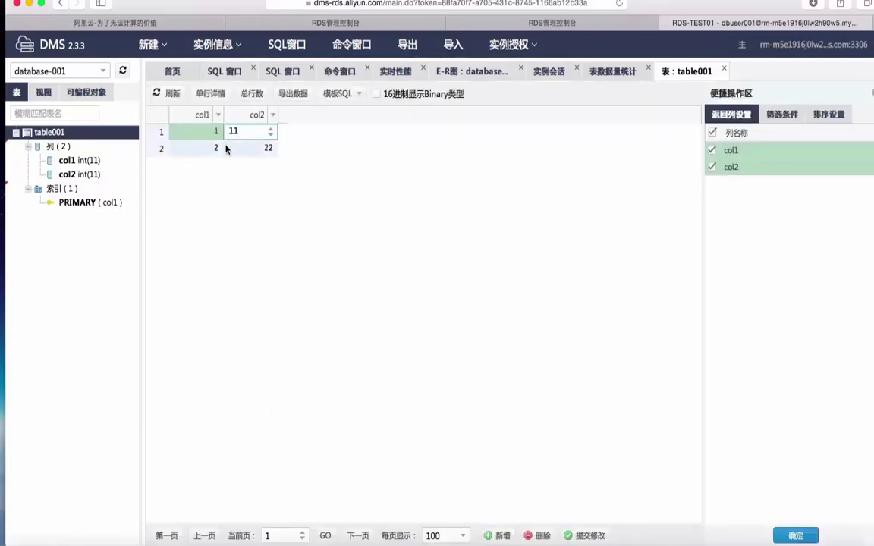
pyautogui.click(251, 148)
pyautogui.click(675, 456)
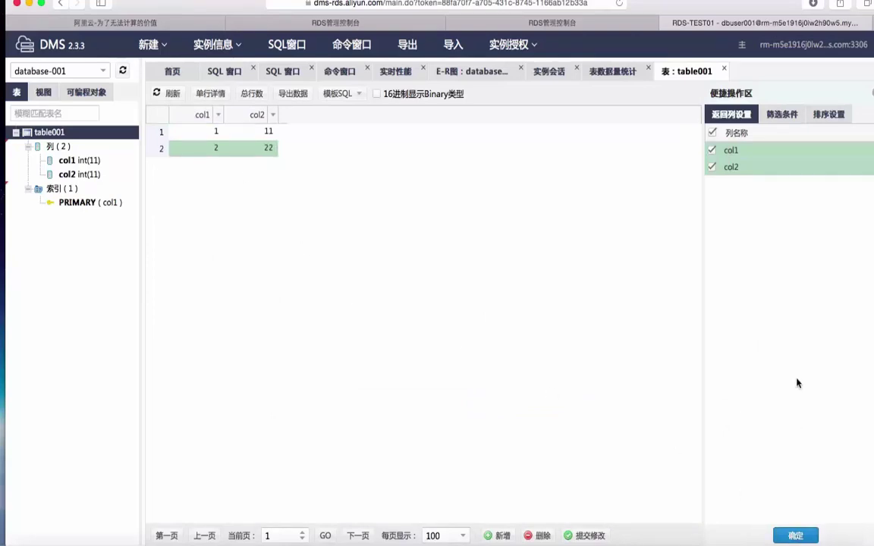
pyautogui.click(795, 537)
# - Refresh the object list of database-001 and examine its tables and views
pyautogui.click(41, 93)
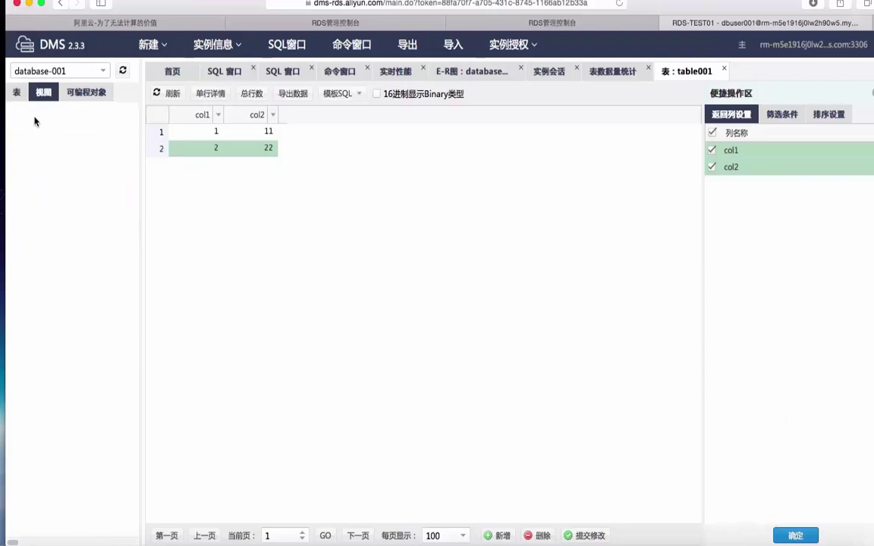
pyautogui.click(120, 70)
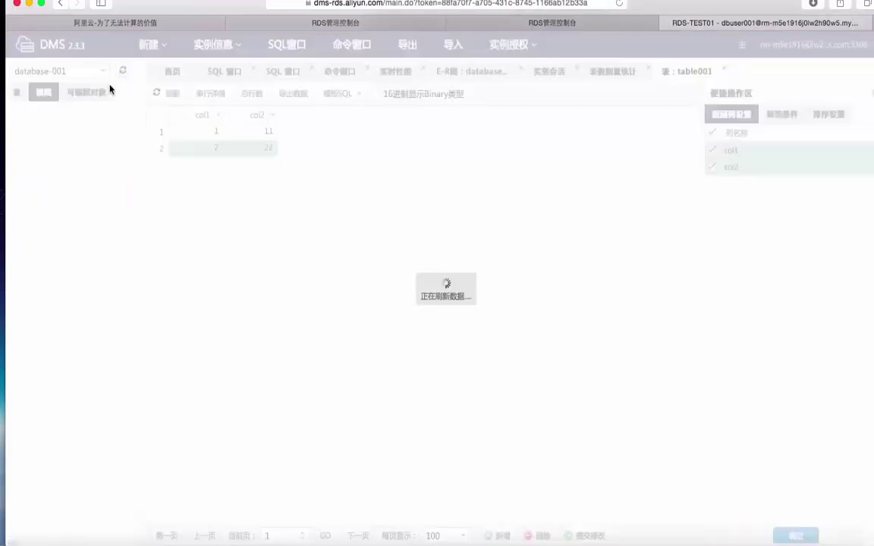
pyautogui.click(19, 93)
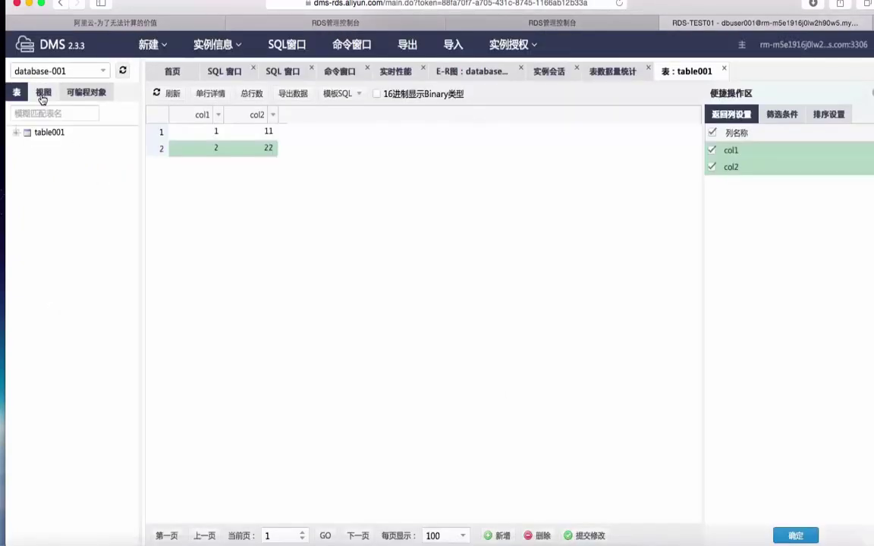
pyautogui.click(43, 91)
# - Open the new-view (视图) form, examine its name, check-option and definition fields, and close it without saving
pyautogui.click(150, 44)
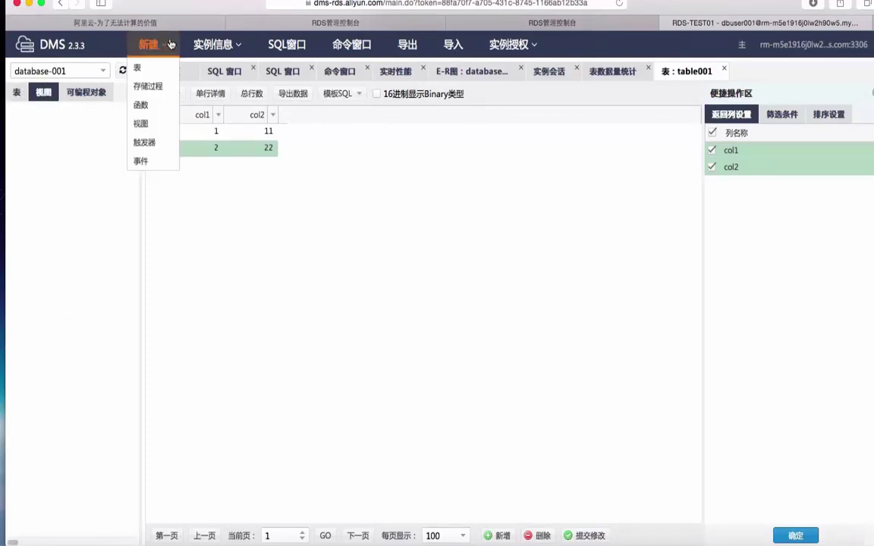
pyautogui.click(144, 122)
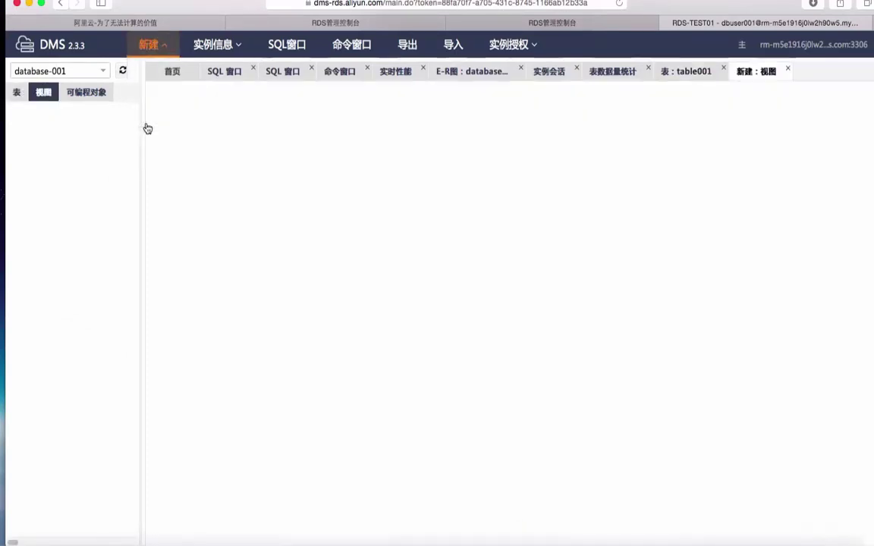
pyautogui.click(463, 114)
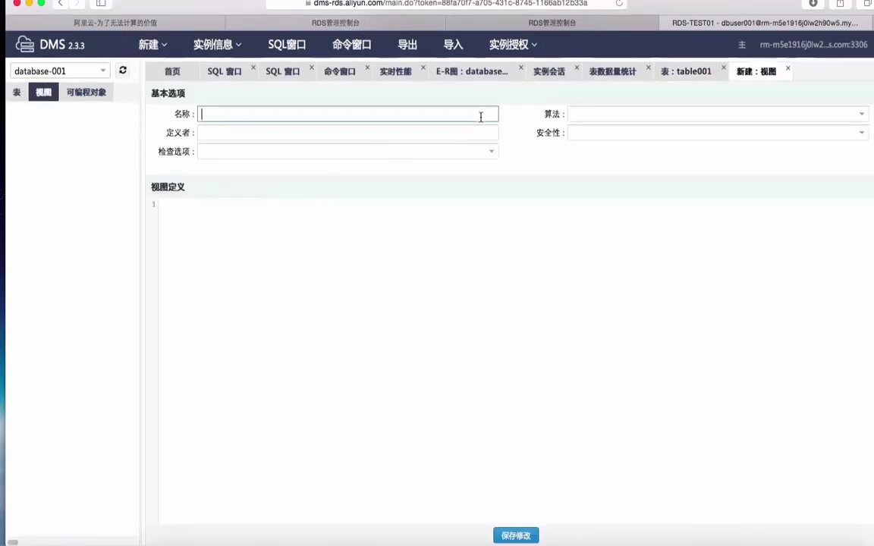
pyautogui.click(465, 152)
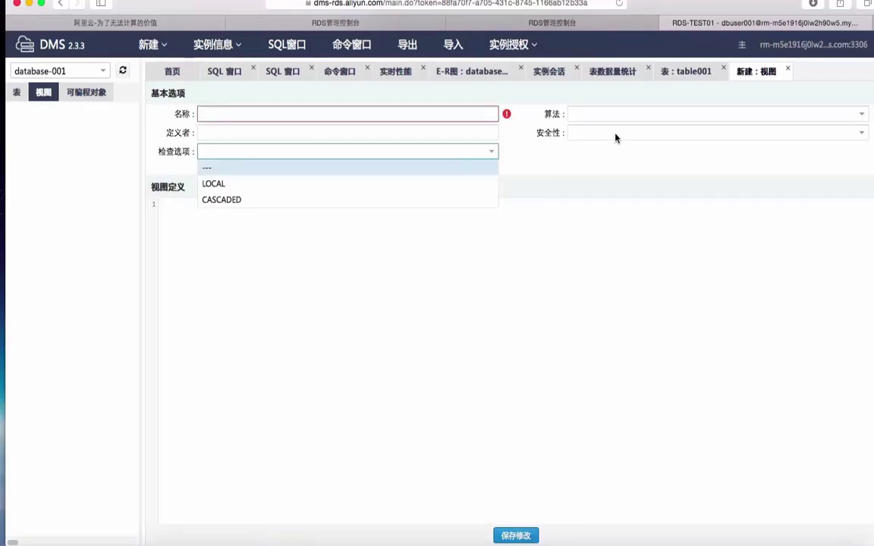
pyautogui.click(402, 398)
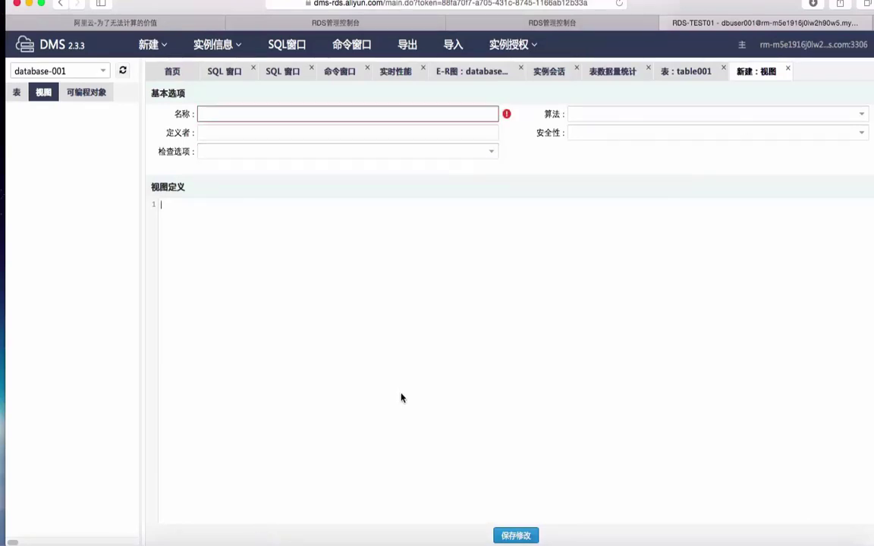
pyautogui.click(788, 69)
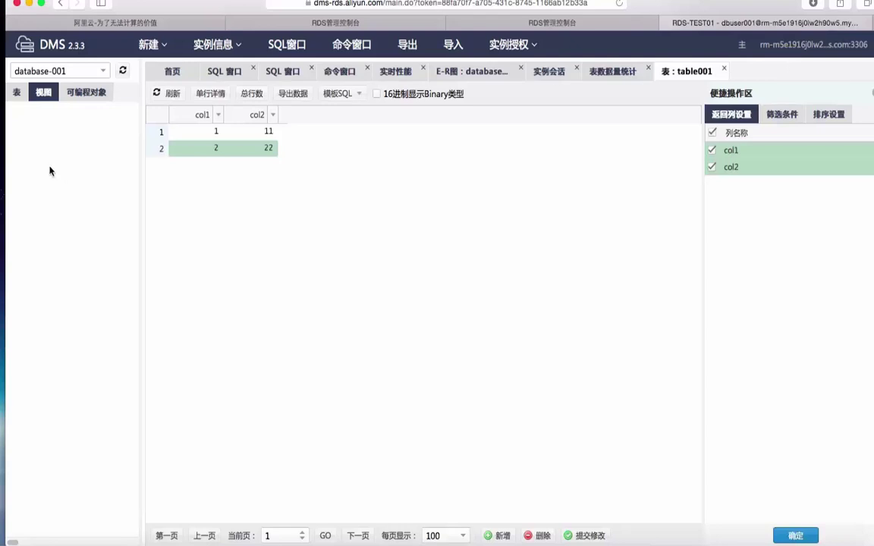
# - Open table001's data again from the table list and check the col1 and col2 values in both rows
pyautogui.click(17, 93)
pyautogui.rightClick(32, 134)
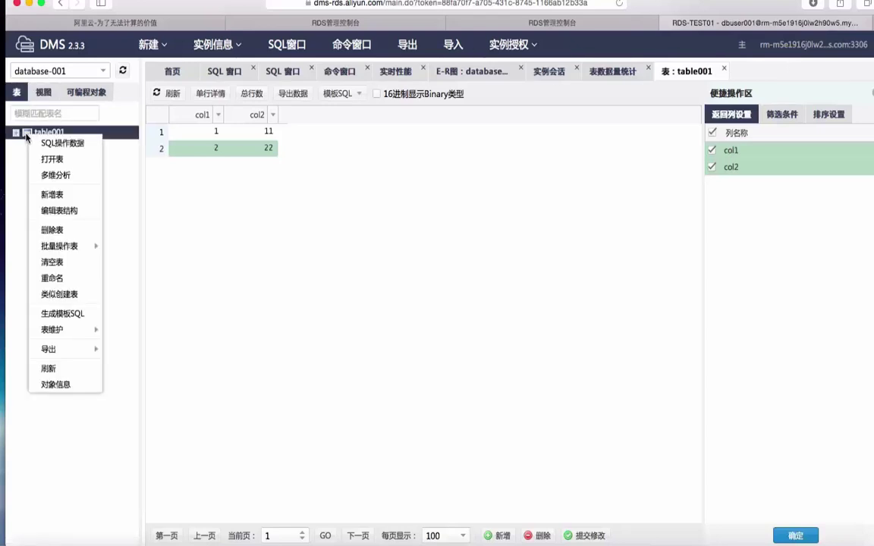
pyautogui.click(53, 163)
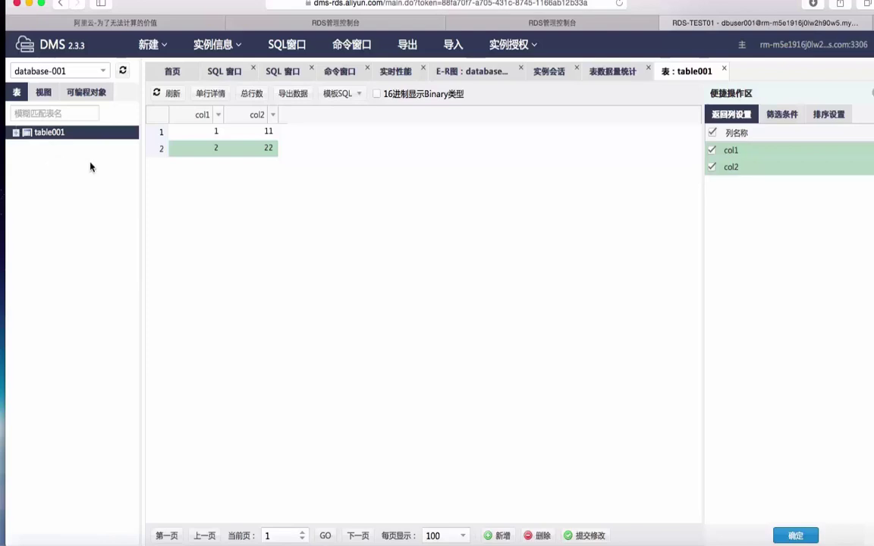
pyautogui.doubleClick(227, 132)
pyautogui.doubleClick(226, 149)
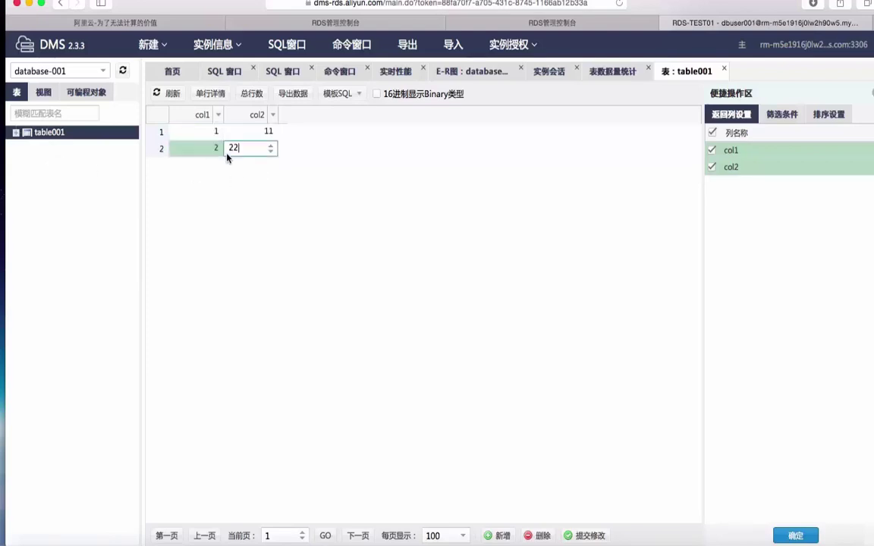
pyautogui.click(283, 258)
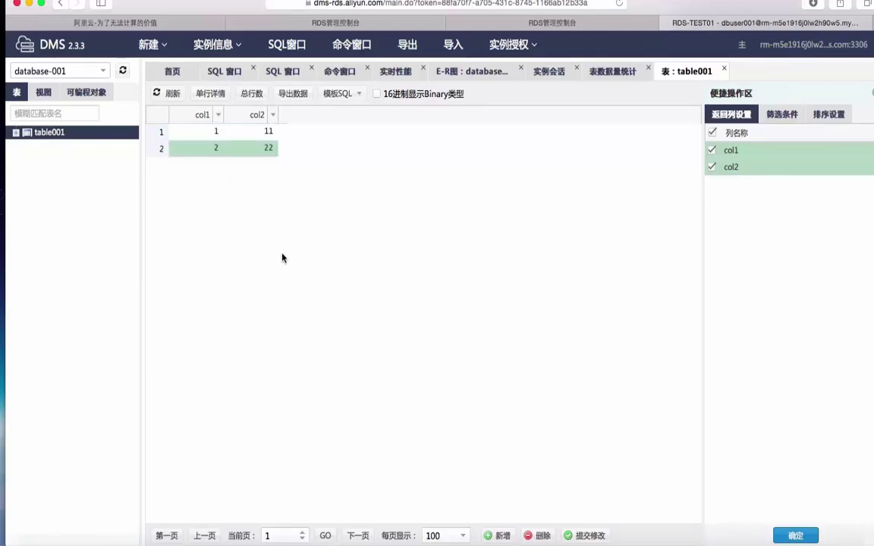
pyautogui.doubleClick(181, 131)
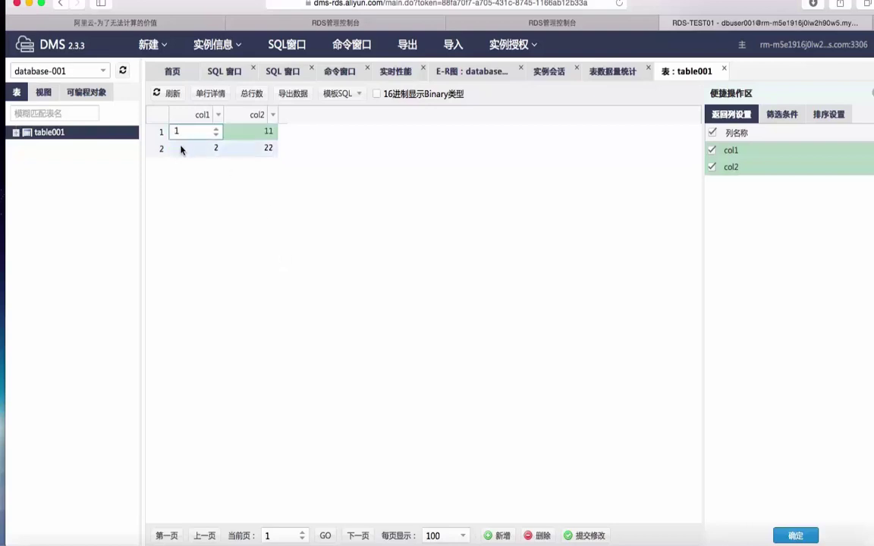
pyautogui.doubleClick(180, 149)
pyautogui.click(199, 225)
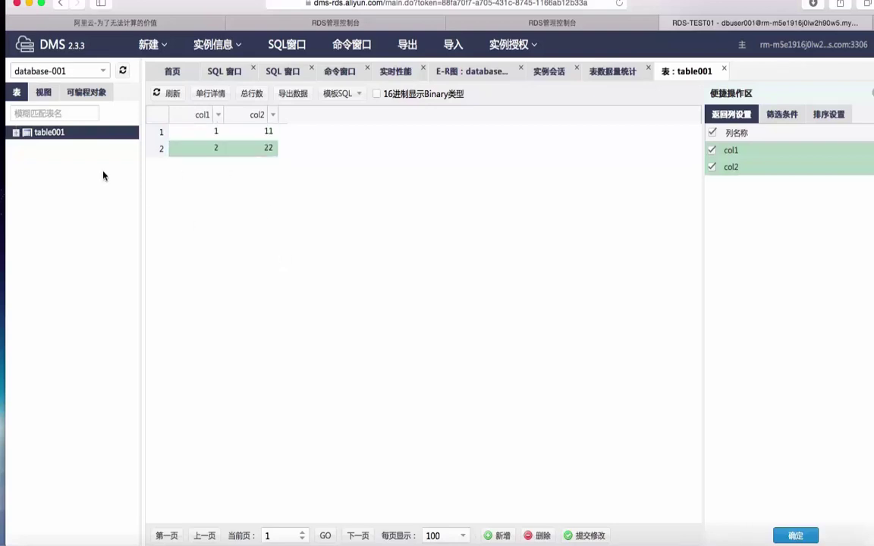
# - Expand table001 and its column list in the object tree to examine the table's structure
pyautogui.click(15, 134)
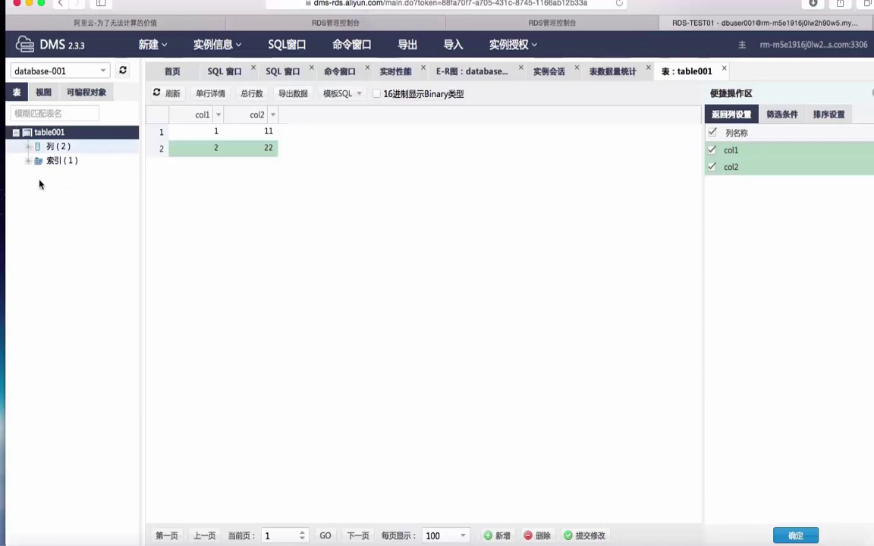
pyautogui.click(28, 146)
pyautogui.moveTo(152, 54)
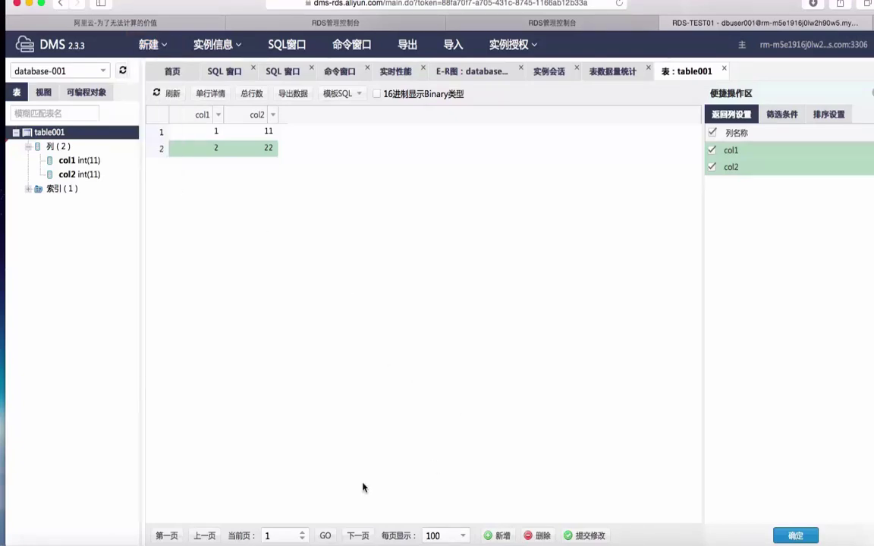
# - Switch to Microsoft PowerPoint, select slide 22 about the SEQUEL PRO client tool and start the slide show from it
pyautogui.moveTo(332, 540)
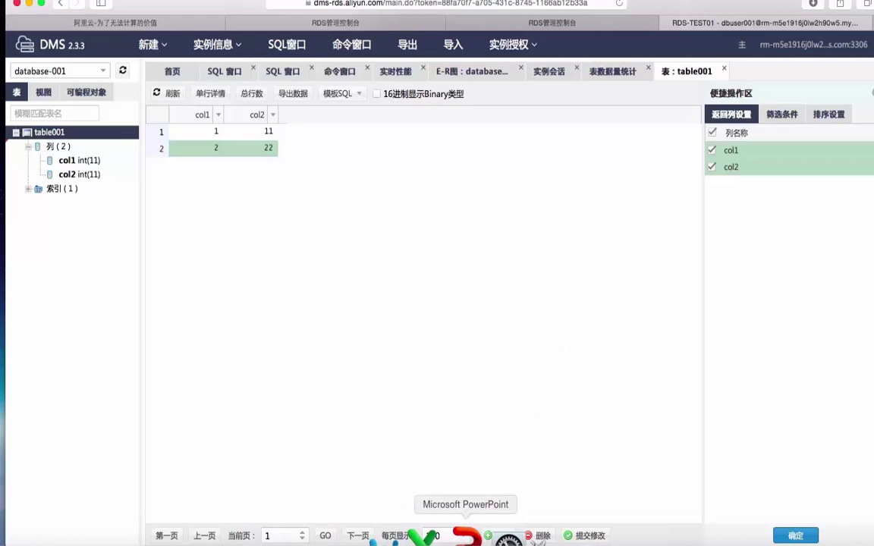
pyautogui.click(465, 535)
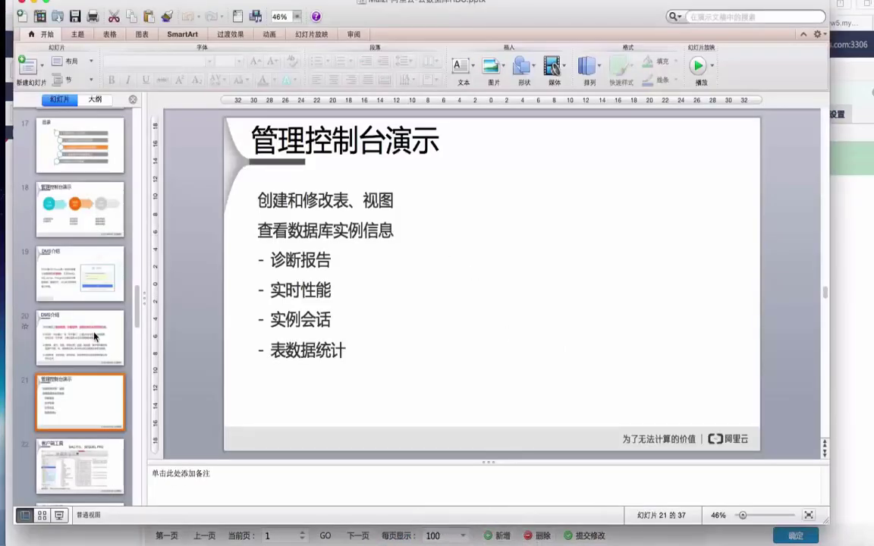
pyautogui.scroll(-3, 88, 337)
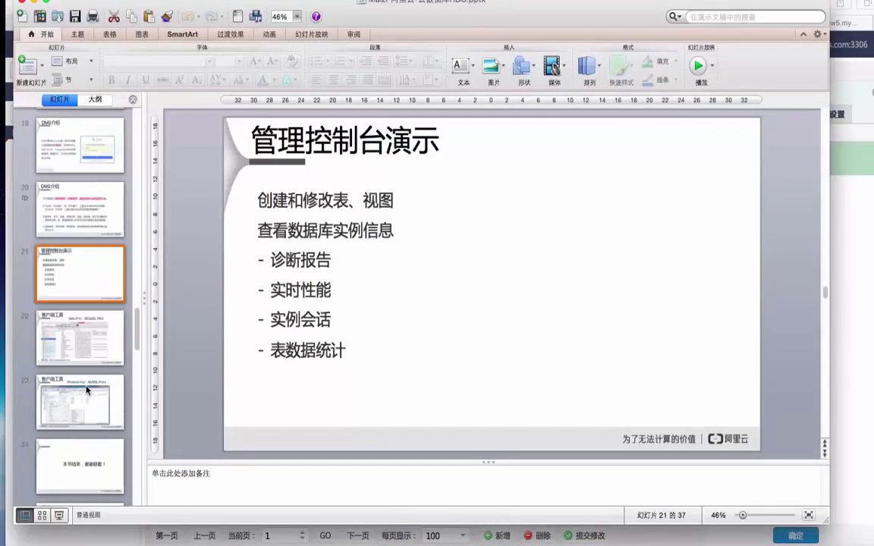
pyautogui.click(88, 332)
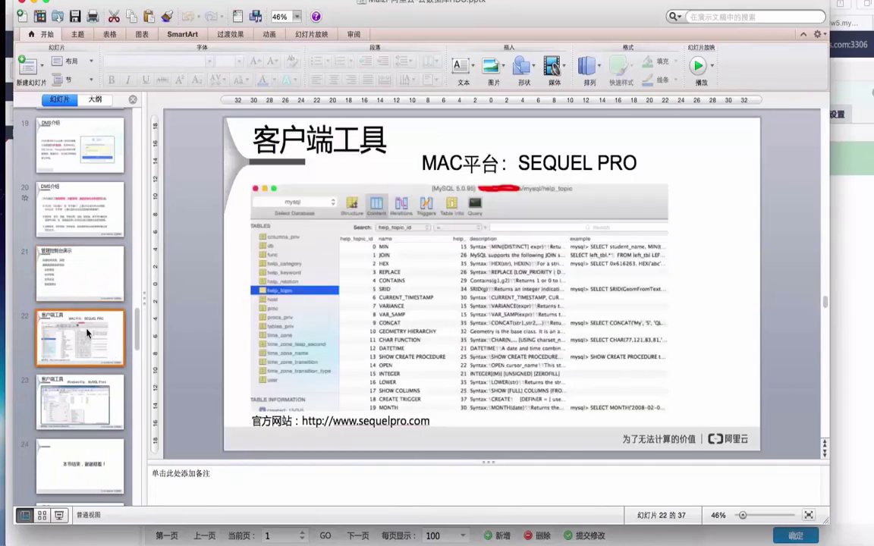
pyautogui.click(59, 517)
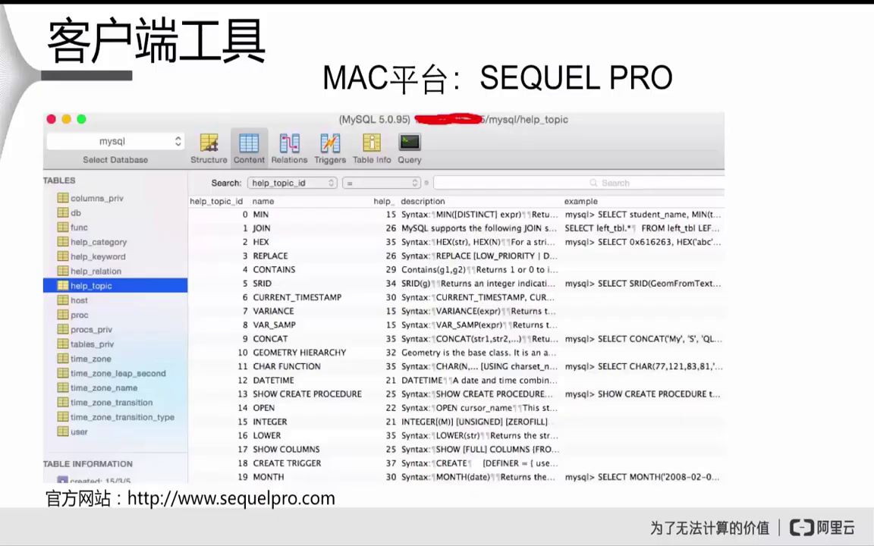